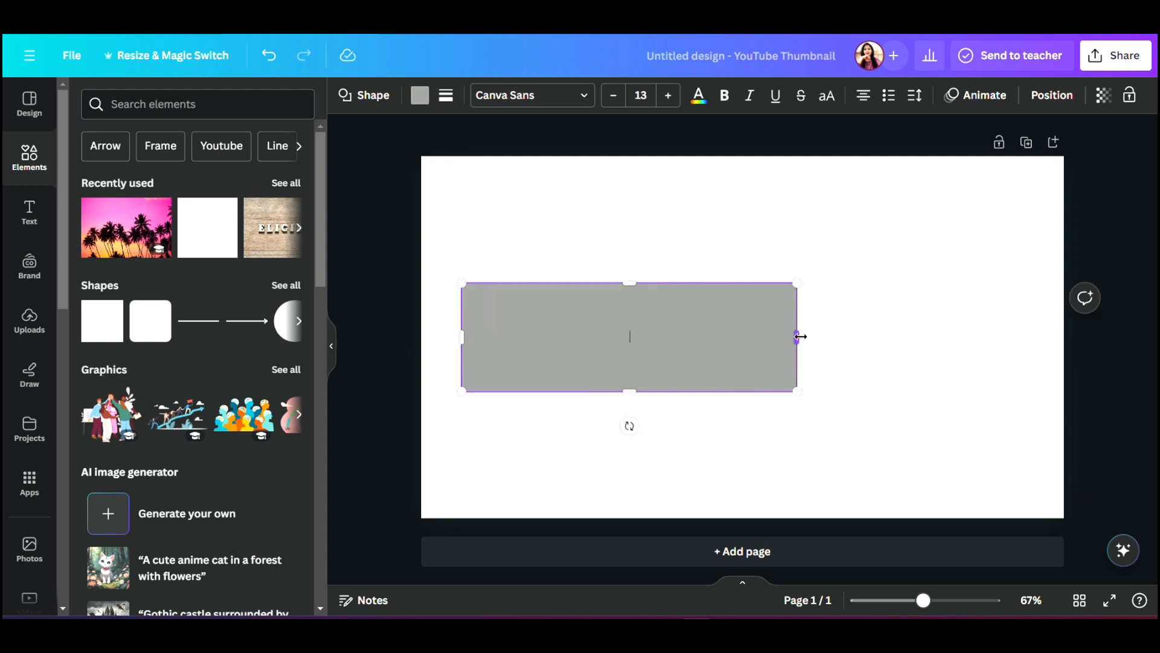
# Enlarge the grey rectangle to cover most of the page, leaving a white margin all around, and fill it with black
pyautogui.moveTo(799, 335); pyautogui.dragTo(1028, 335)
pyautogui.moveTo(743, 284); pyautogui.dragTo(743, 225)
pyautogui.moveTo(742, 389); pyautogui.dragTo(744, 439)
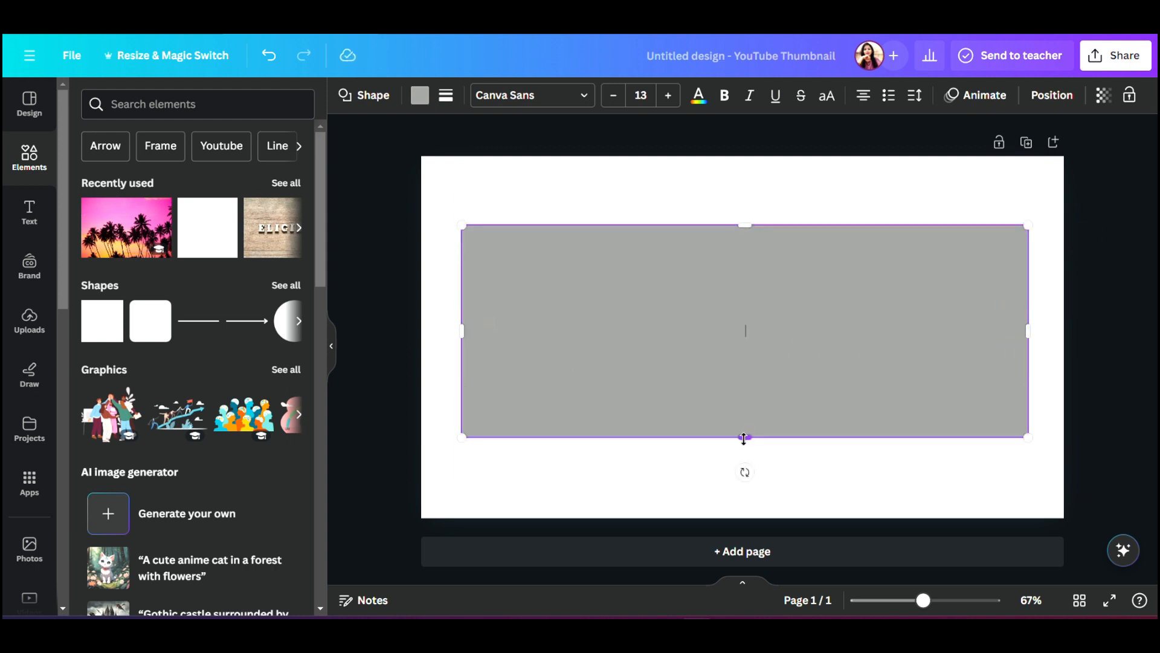
pyautogui.click(420, 95)
pyautogui.click(166, 188)
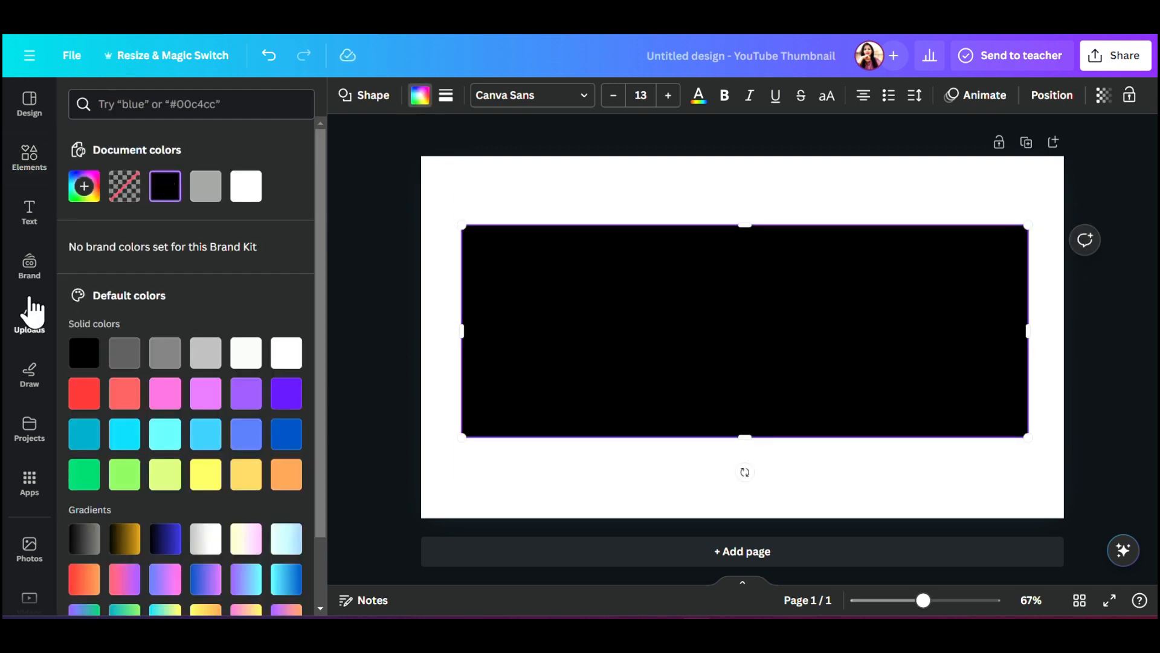
# Add a white heading reading "BELIEVE" on the black rectangle
pyautogui.click(29, 212)
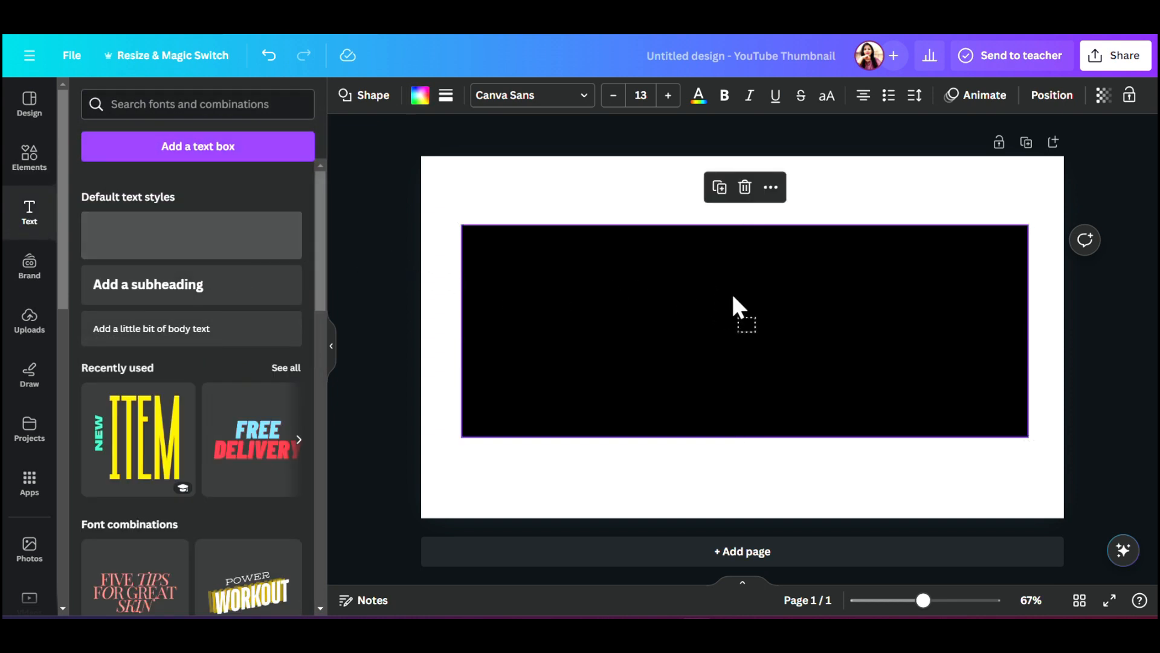
pyautogui.moveTo(731, 292); pyautogui.dragTo(733, 293)
pyautogui.click(561, 95)
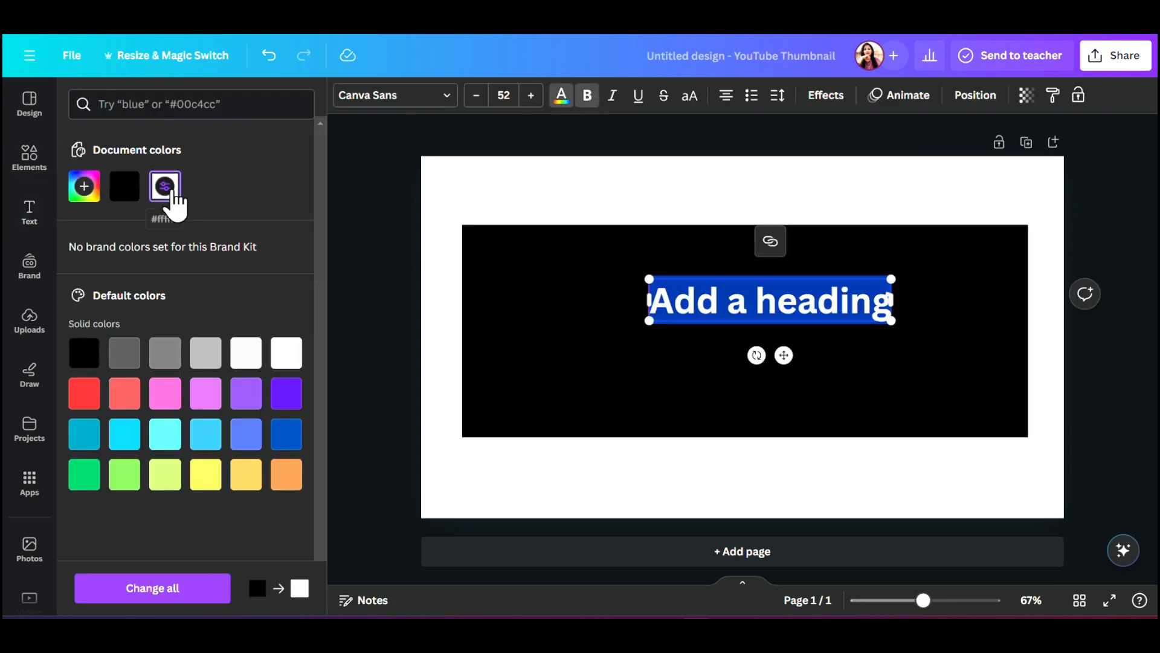
pyautogui.write('BELIEVE')
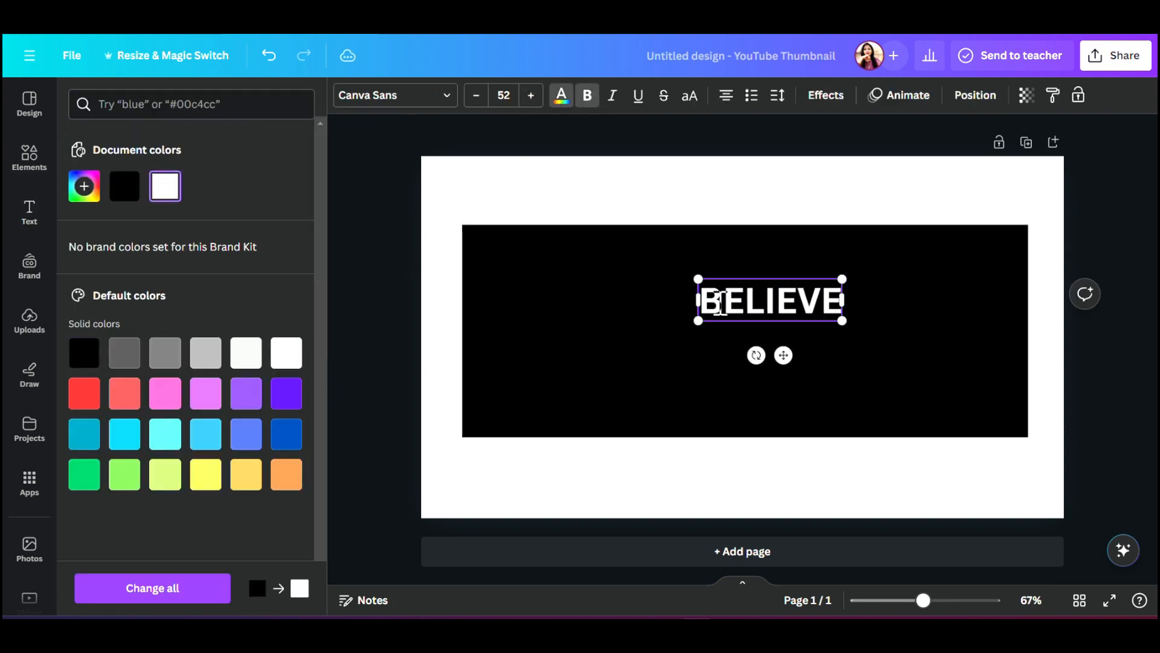
# Change the font of the BELIEVE heading to Anton
pyautogui.click(445, 97)
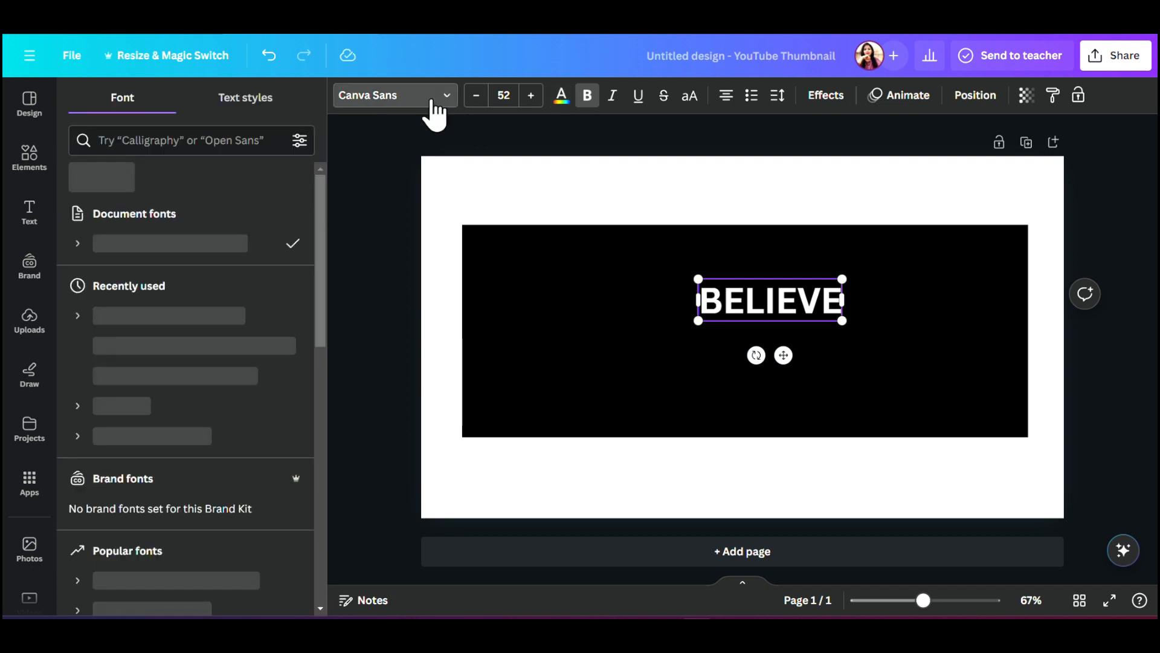
pyautogui.write('ANTON')
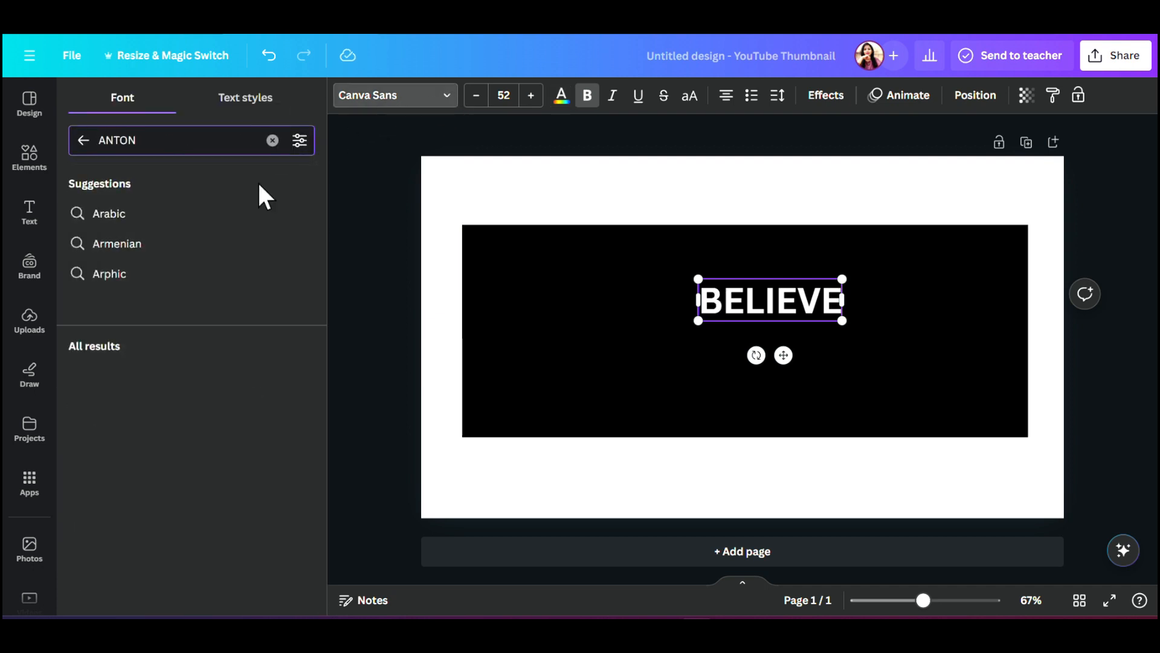
pyautogui.click(107, 213)
# Enlarge the BELIEVE heading to about font size 209 and position it in the middle of the black rectangle
pyautogui.moveTo(783, 354); pyautogui.dragTo(754, 383)
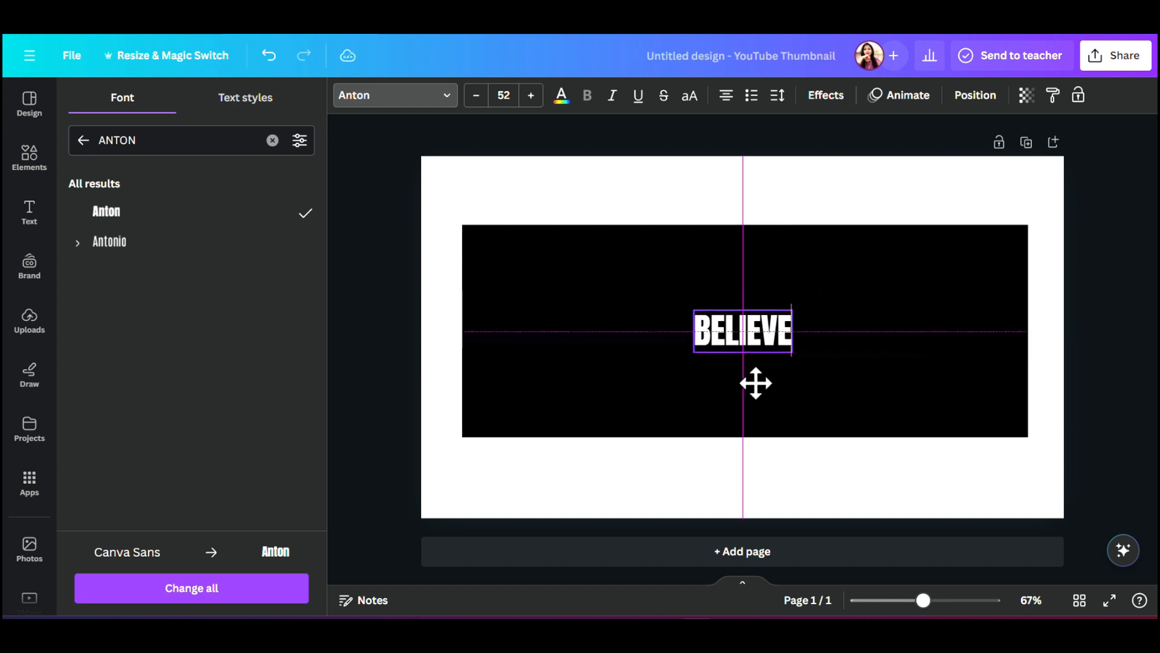
pyautogui.moveTo(693, 308); pyautogui.dragTo(511, 311)
pyautogui.moveTo(791, 353); pyautogui.dragTo(927, 410)
pyautogui.click(966, 372)
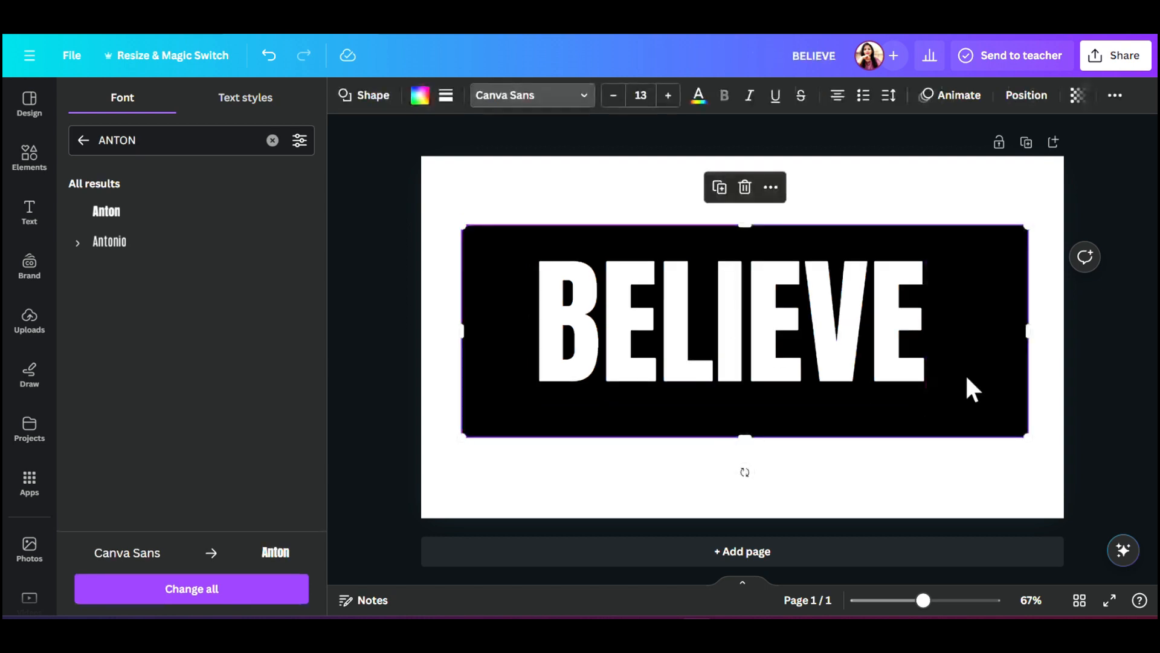
pyautogui.moveTo(743, 354); pyautogui.dragTo(738, 363)
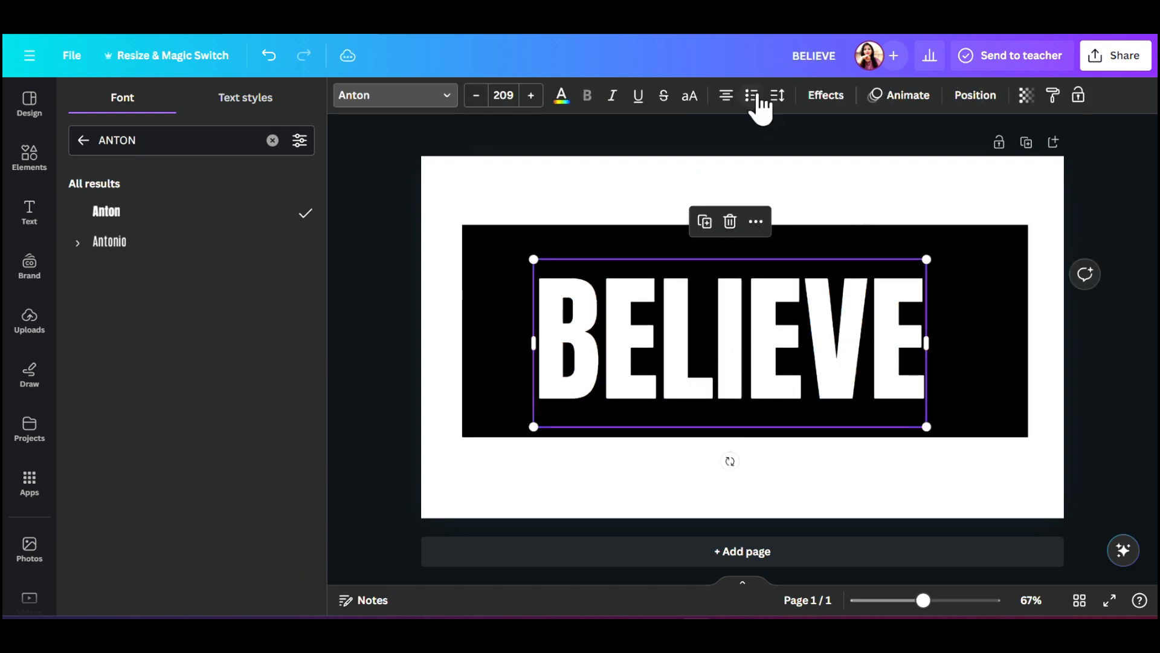
# Set the letter spacing of the BELIEVE heading to 142 and recentre the text on the black rectangle
pyautogui.click(779, 97)
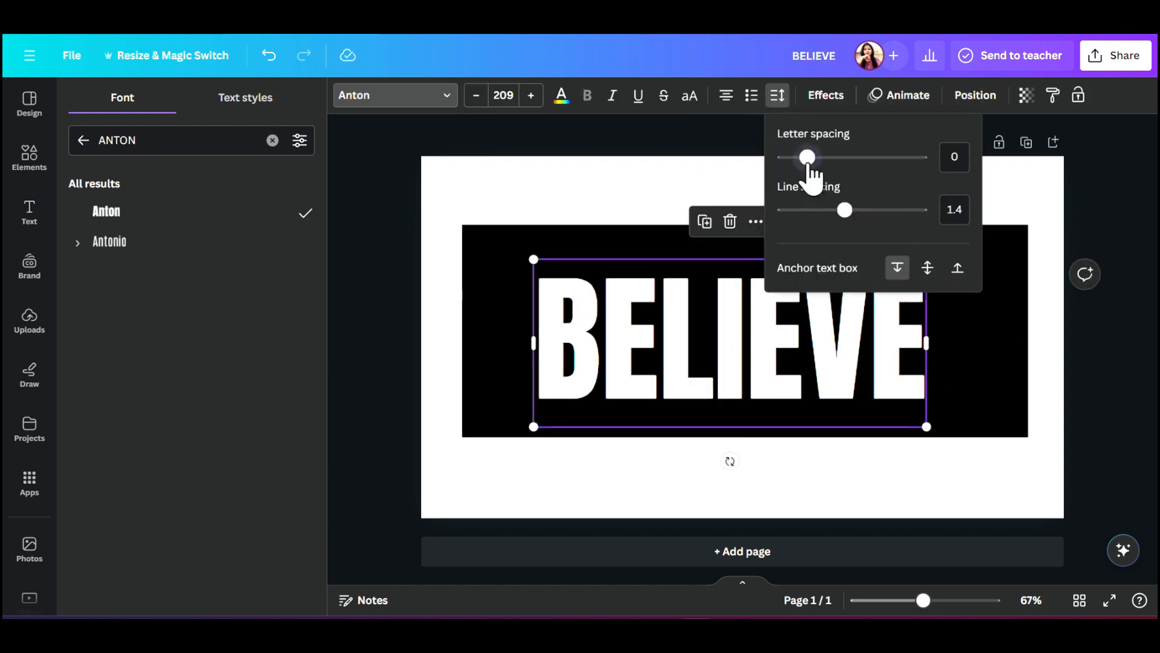
pyautogui.moveTo(810, 164); pyautogui.dragTo(832, 168)
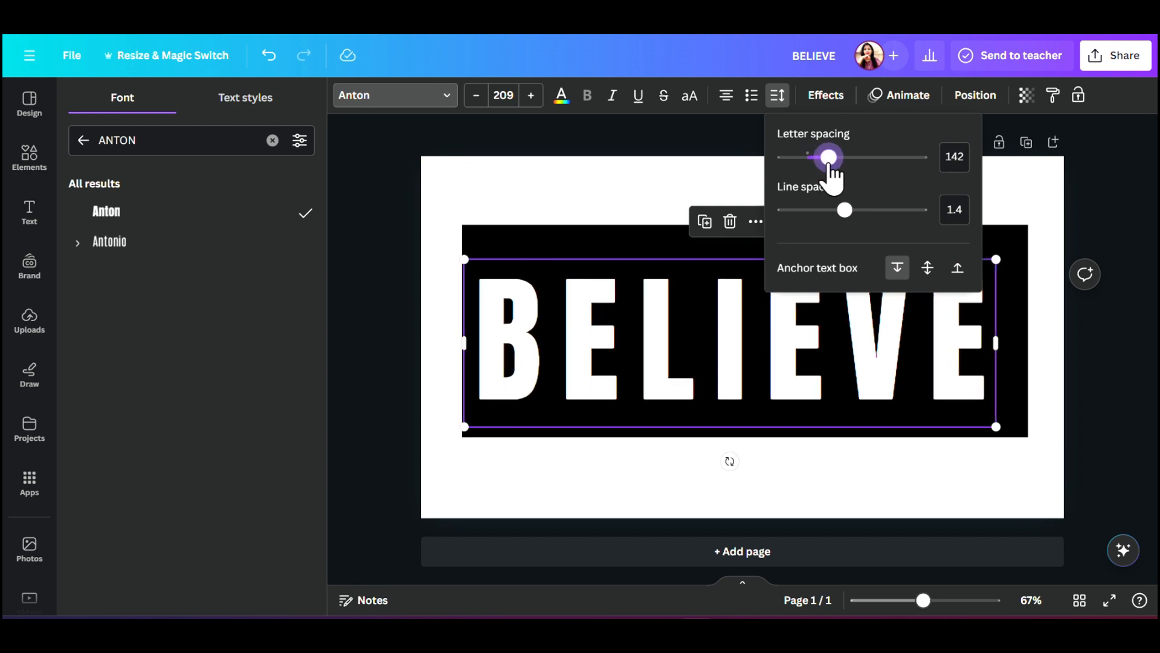
pyautogui.moveTo(792, 358); pyautogui.dragTo(807, 346)
# Apply the Outline effect to the BELIEVE heading in white with a thickness of 60
pyautogui.click(825, 101)
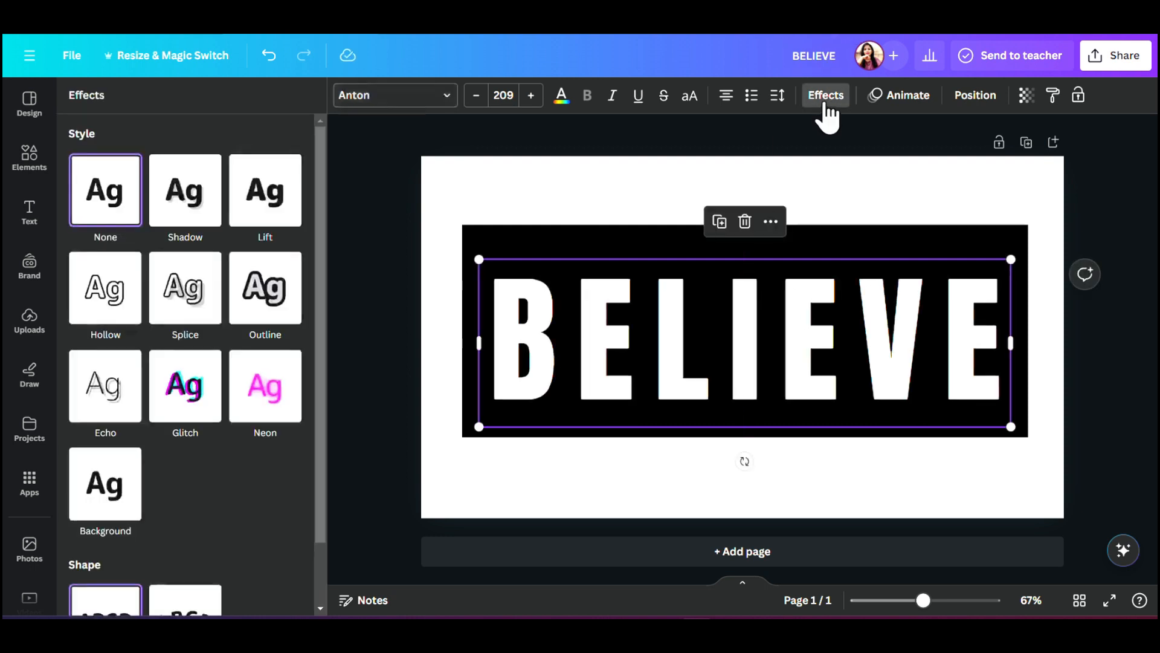
pyautogui.click(273, 305)
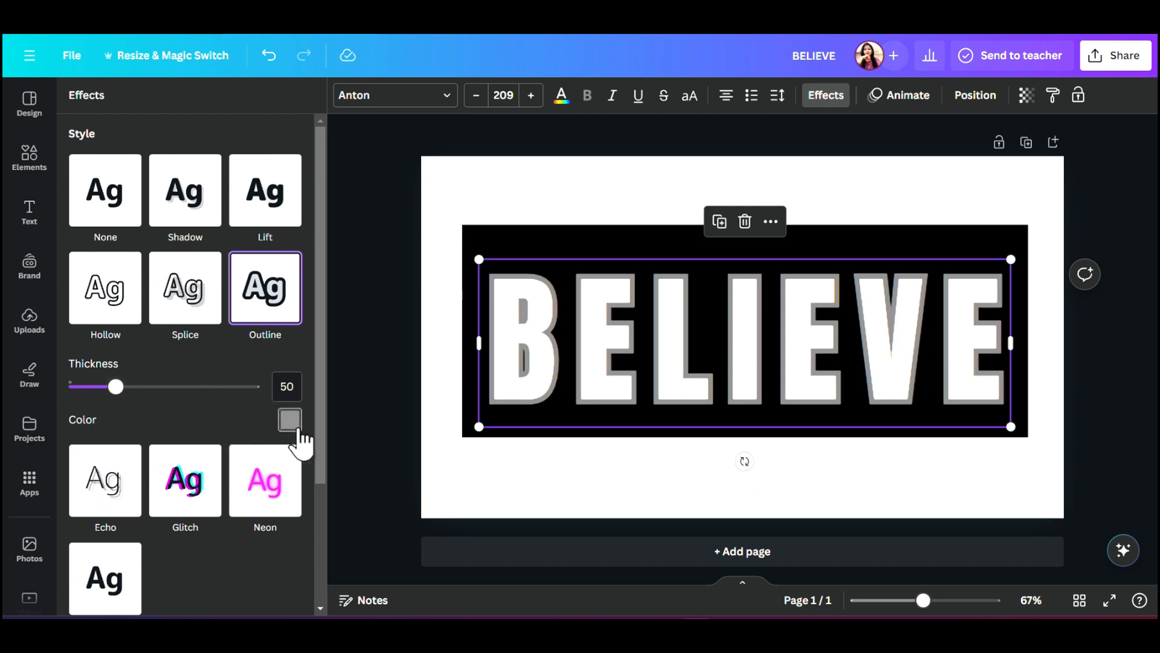
pyautogui.click(289, 422)
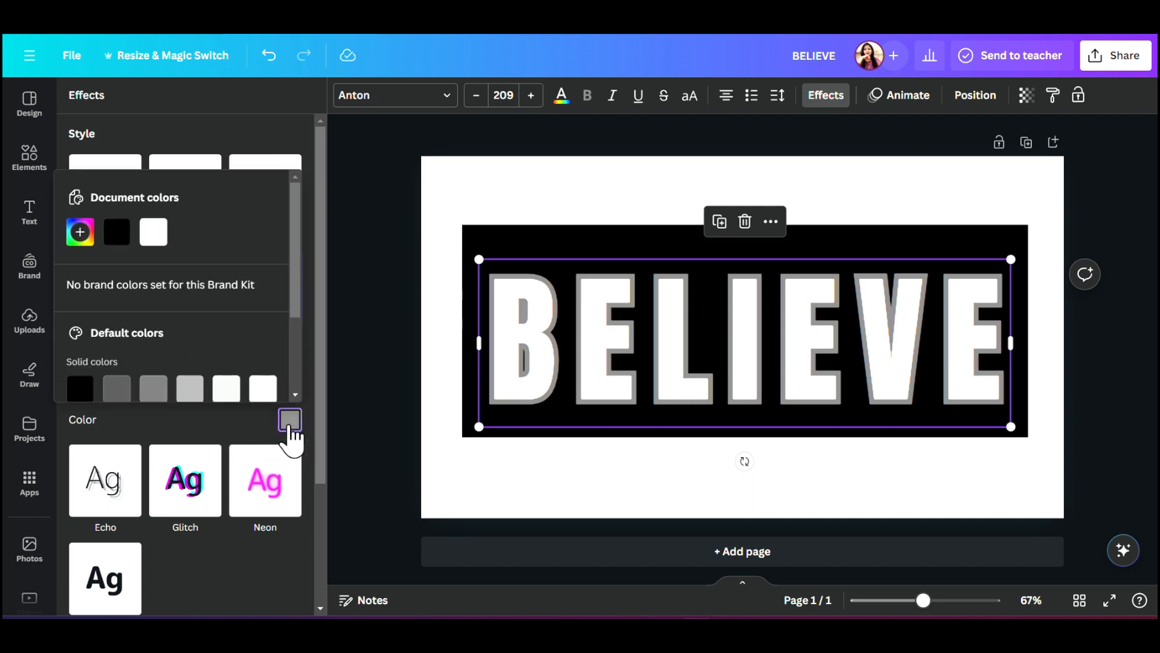
pyautogui.click(154, 233)
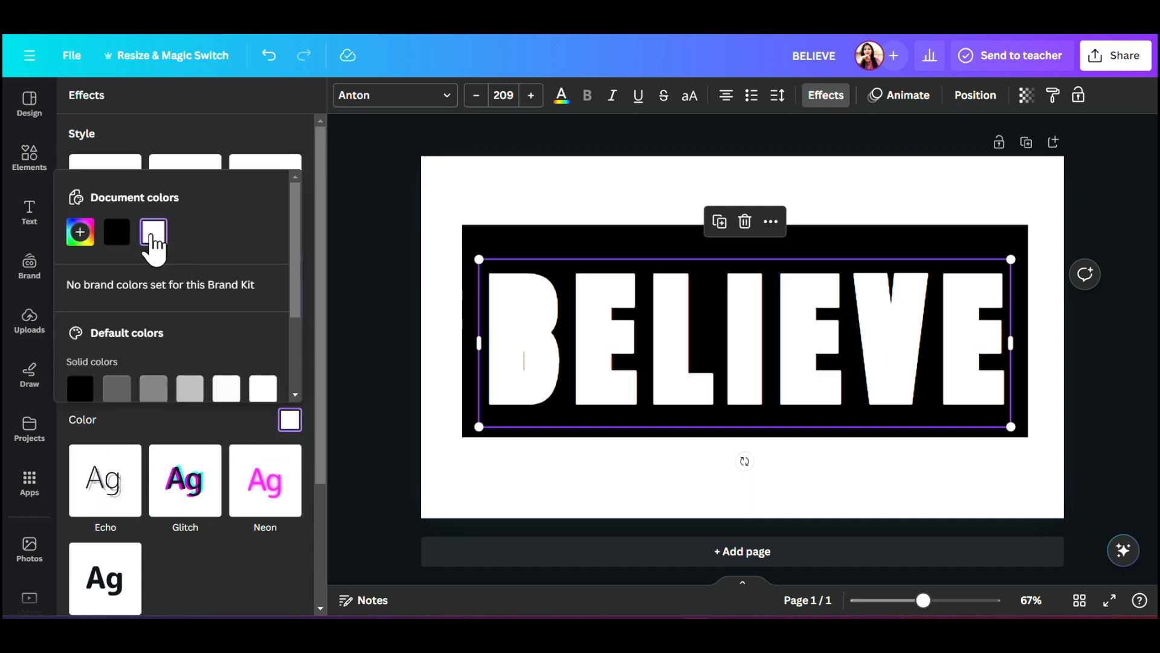
pyautogui.click(185, 423)
pyautogui.moveTo(115, 387); pyautogui.dragTo(126, 389)
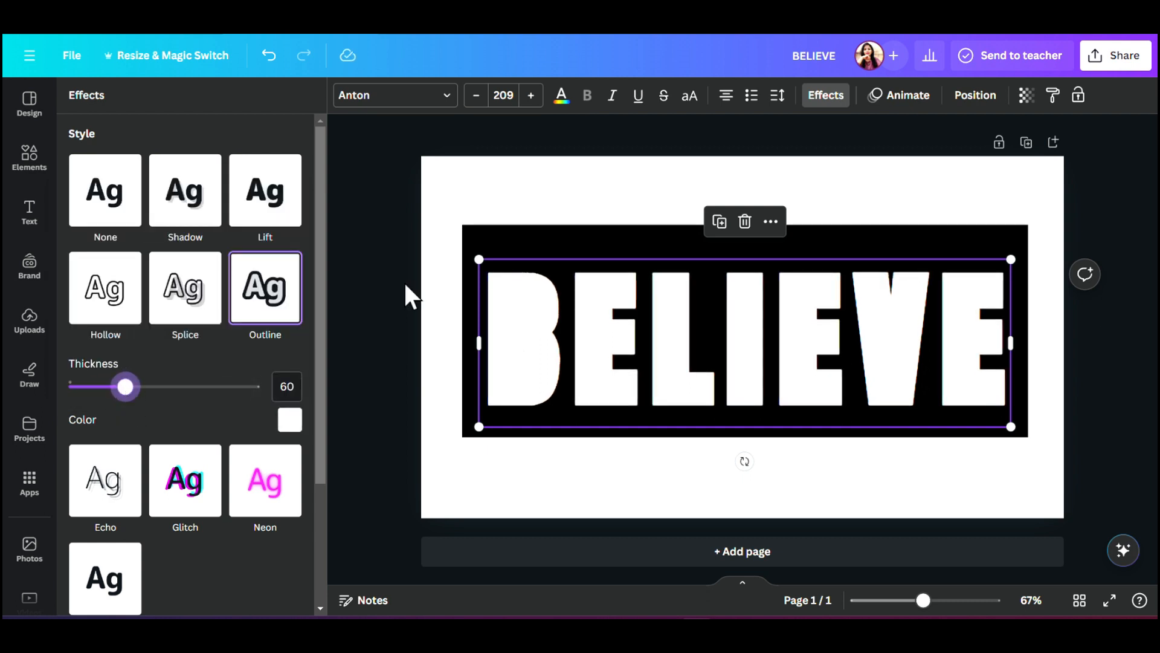
pyautogui.click(405, 286)
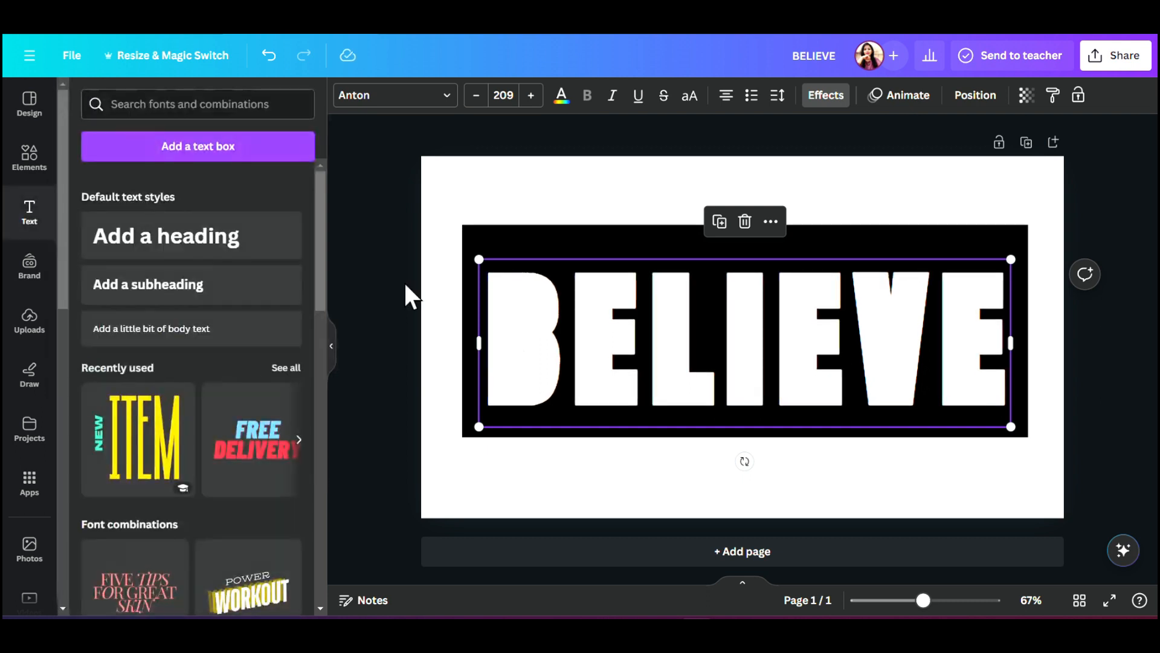
# Download the BELIEVE design as a PNG file
pyautogui.click(1121, 63)
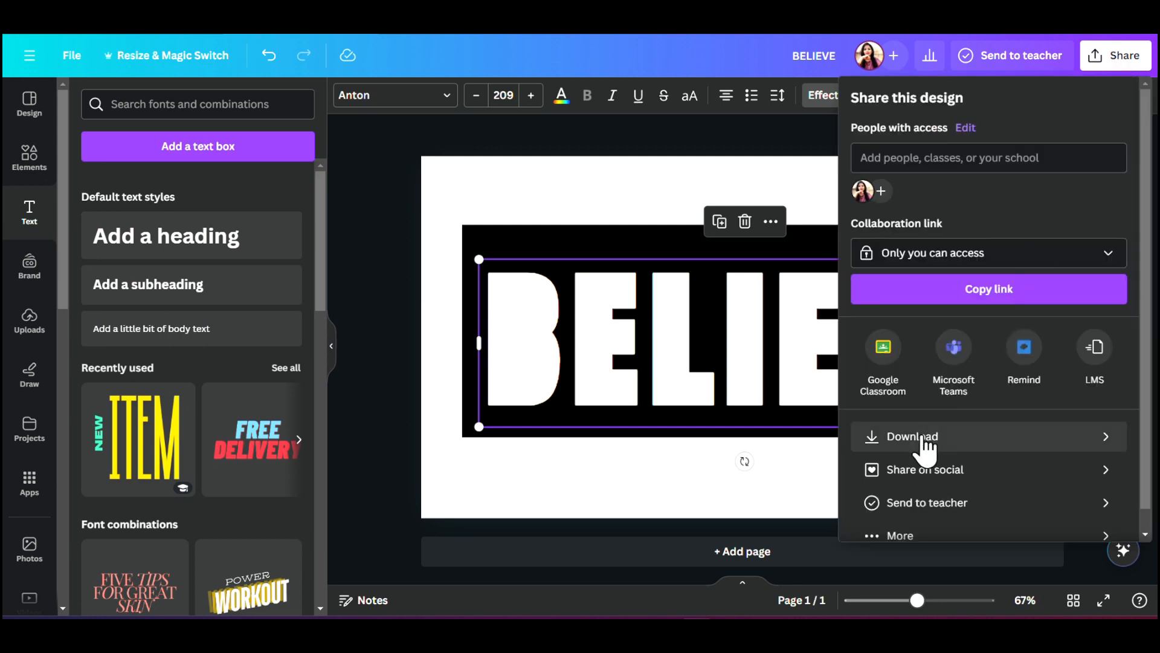
pyautogui.click(929, 445)
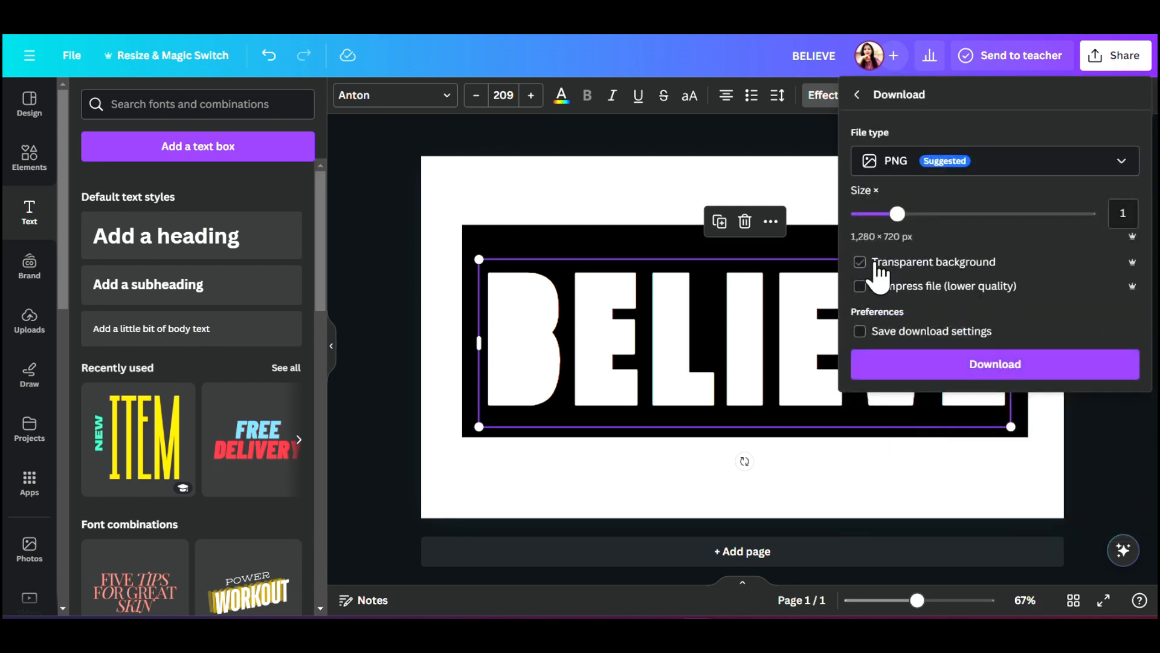
pyautogui.click(976, 374)
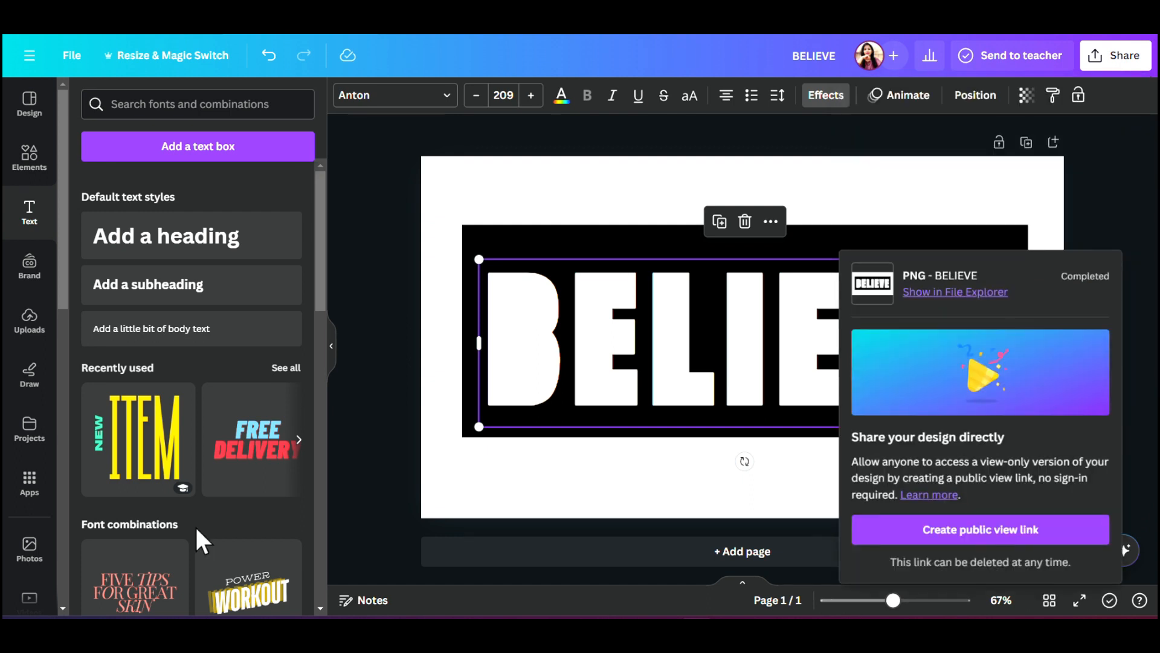
# Add a second blank page and upload the downloaded BELIEVE PNG to the design's images
pyautogui.click(698, 551)
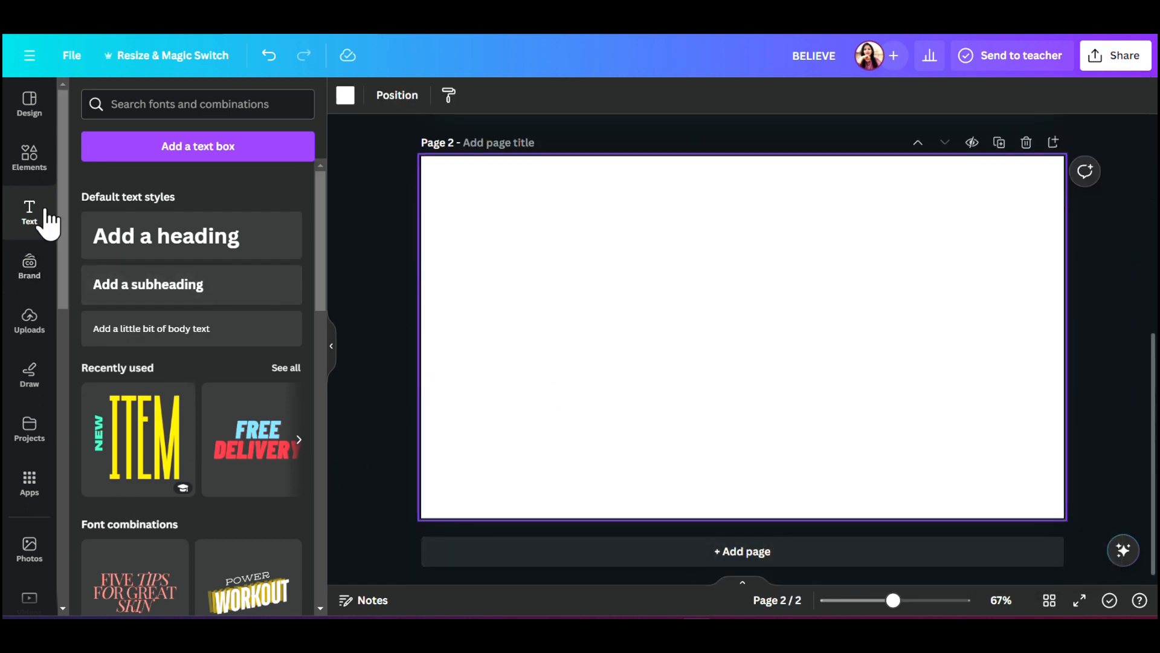
pyautogui.click(33, 326)
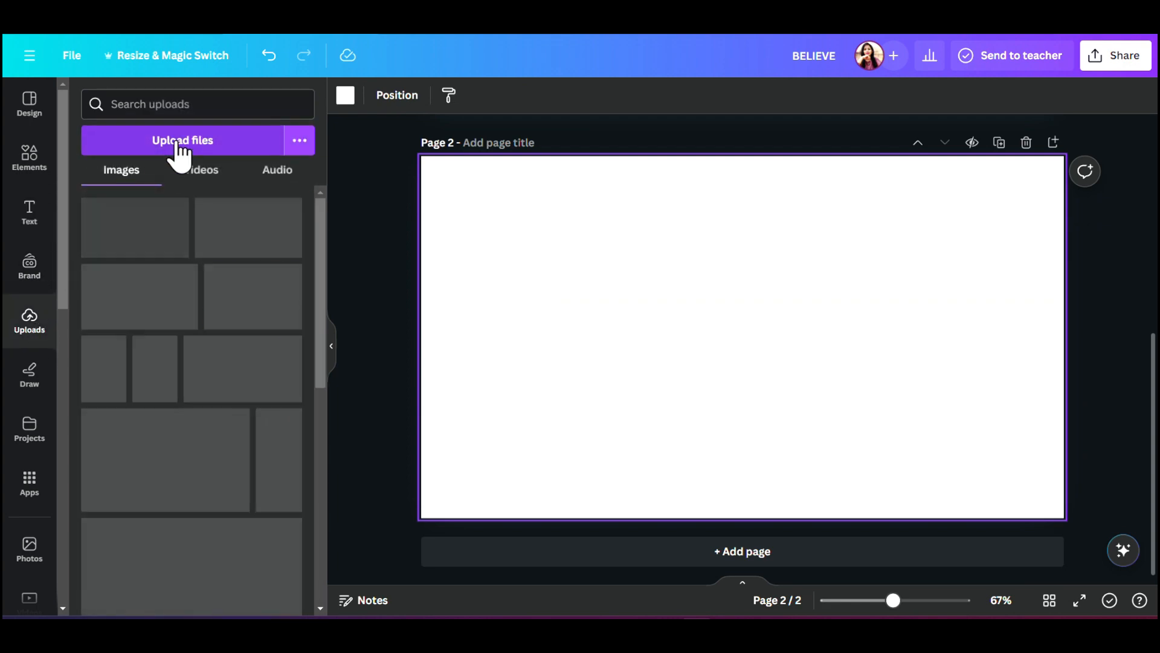
pyautogui.click(178, 140)
pyautogui.doubleClick(184, 147)
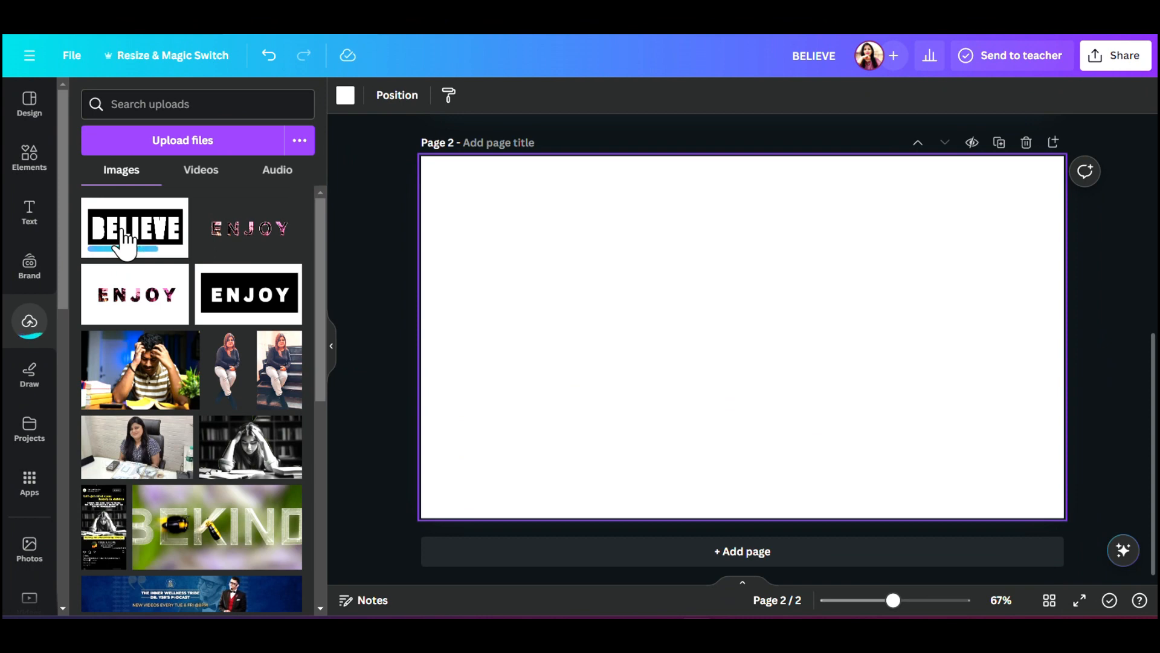
# Place the uploaded BELIEVE image on page 2 and scale it to fill the whole page
pyautogui.moveTo(124, 239); pyautogui.dragTo(523, 213)
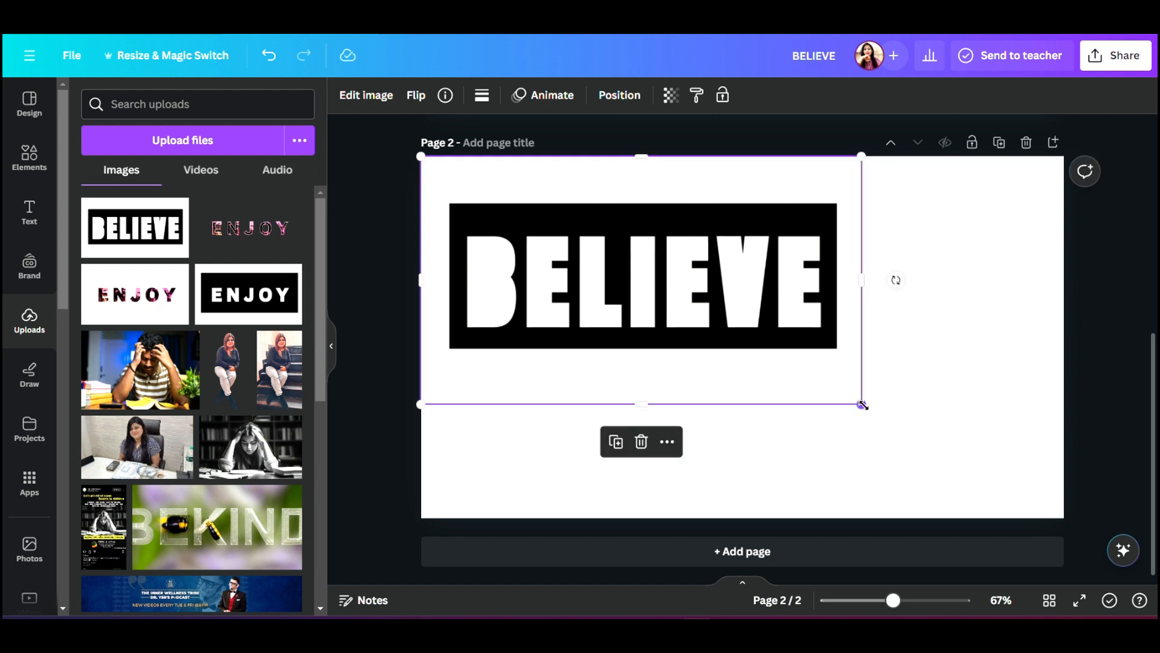
pyautogui.moveTo(863, 405); pyautogui.dragTo(1063, 518)
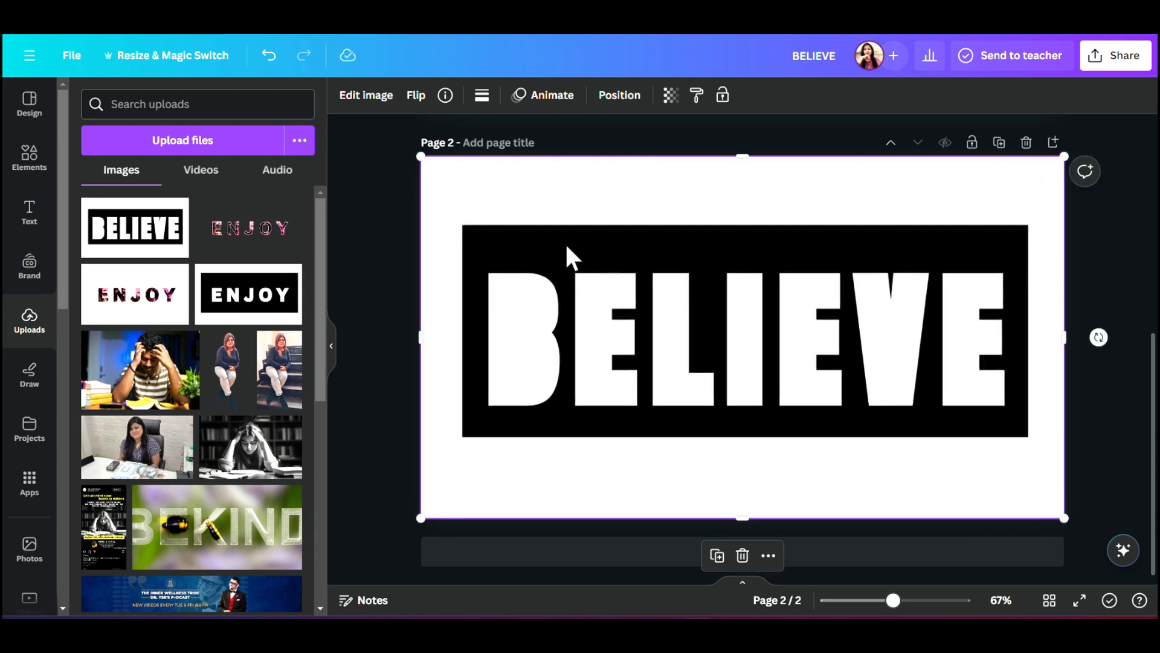
# Search the elements for NATURE photos and add the forest waterfall picture to page 2
pyautogui.click(30, 172)
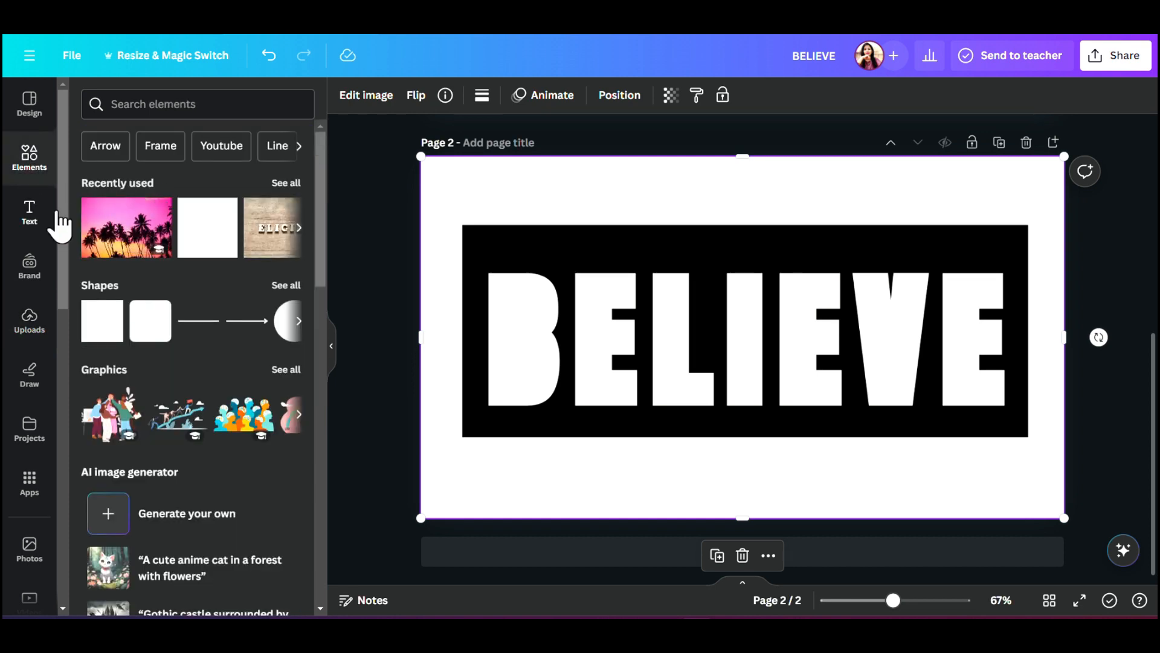
pyautogui.click(202, 105)
pyautogui.write('NATURE')
pyautogui.press('Return')
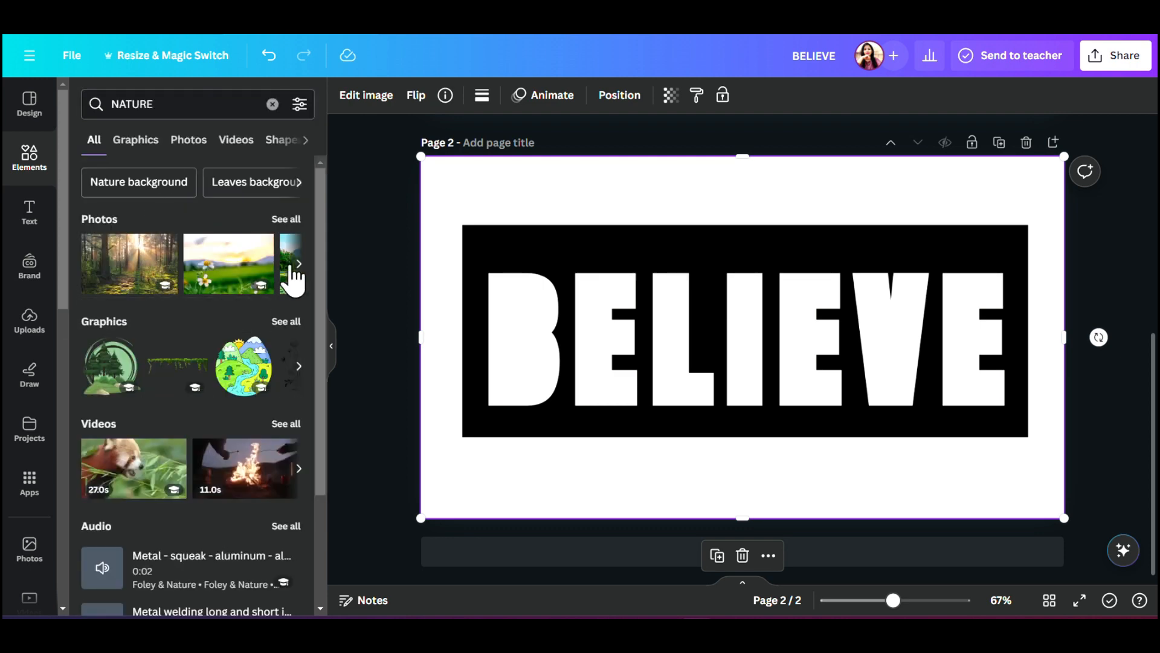
pyautogui.click(291, 219)
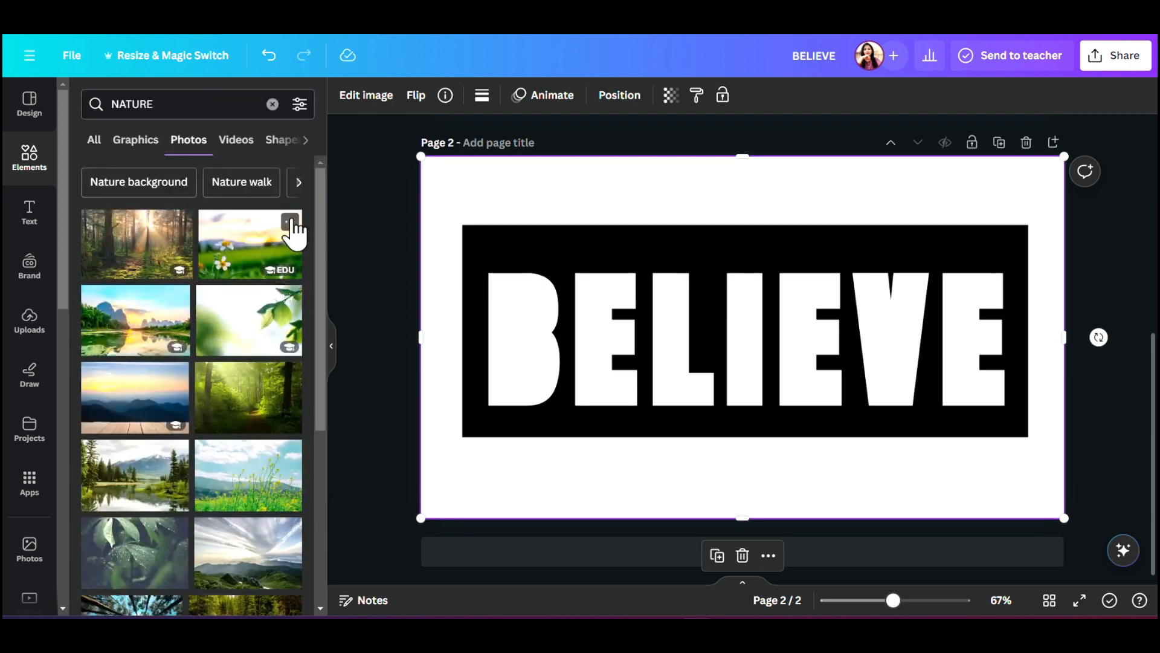
pyautogui.scroll(-2, 266, 445)
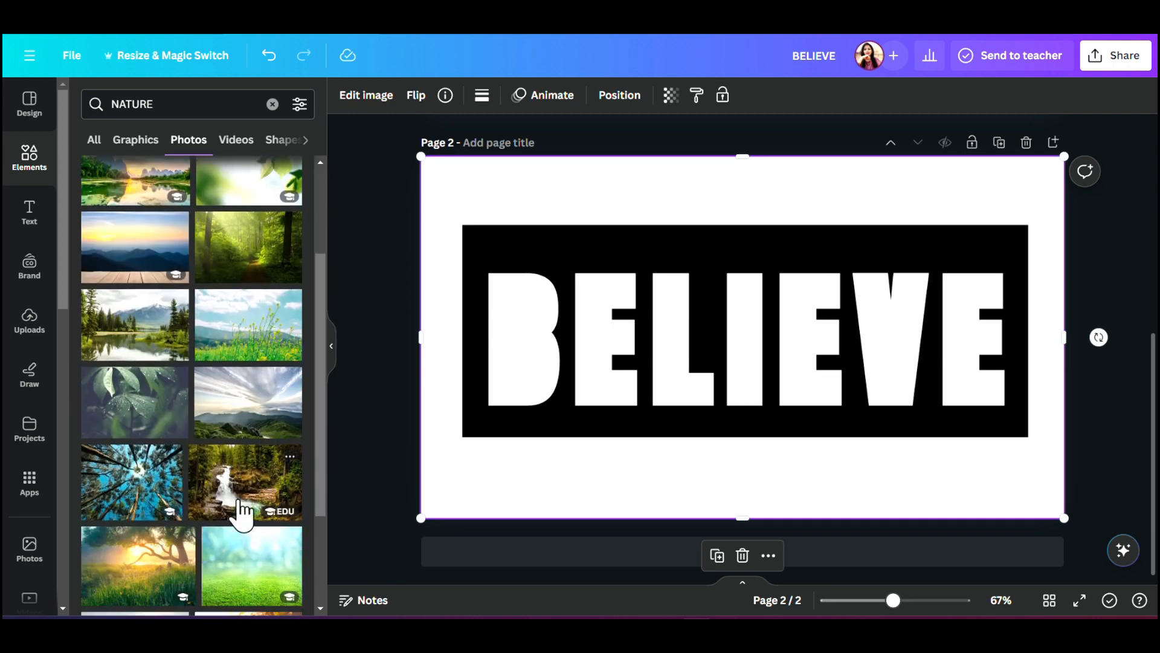
pyautogui.click(225, 487)
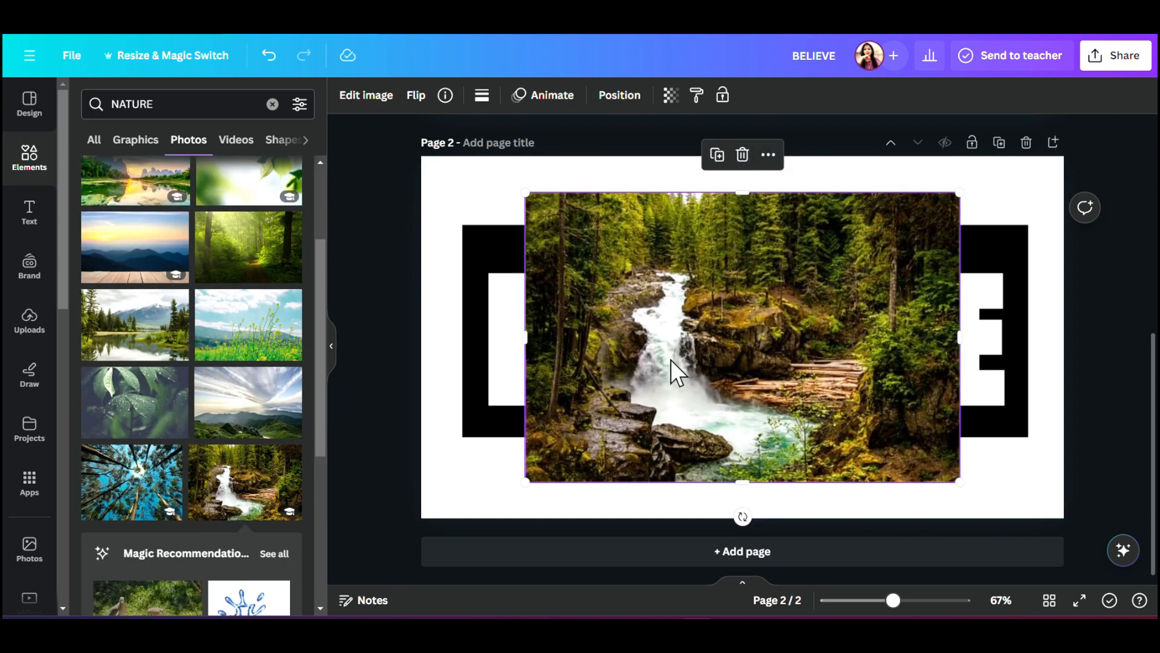
# Move and crop the waterfall photo to about 1,136 × 426 so that it just covers the black rectangle
pyautogui.moveTo(677, 363); pyautogui.dragTo(602, 345)
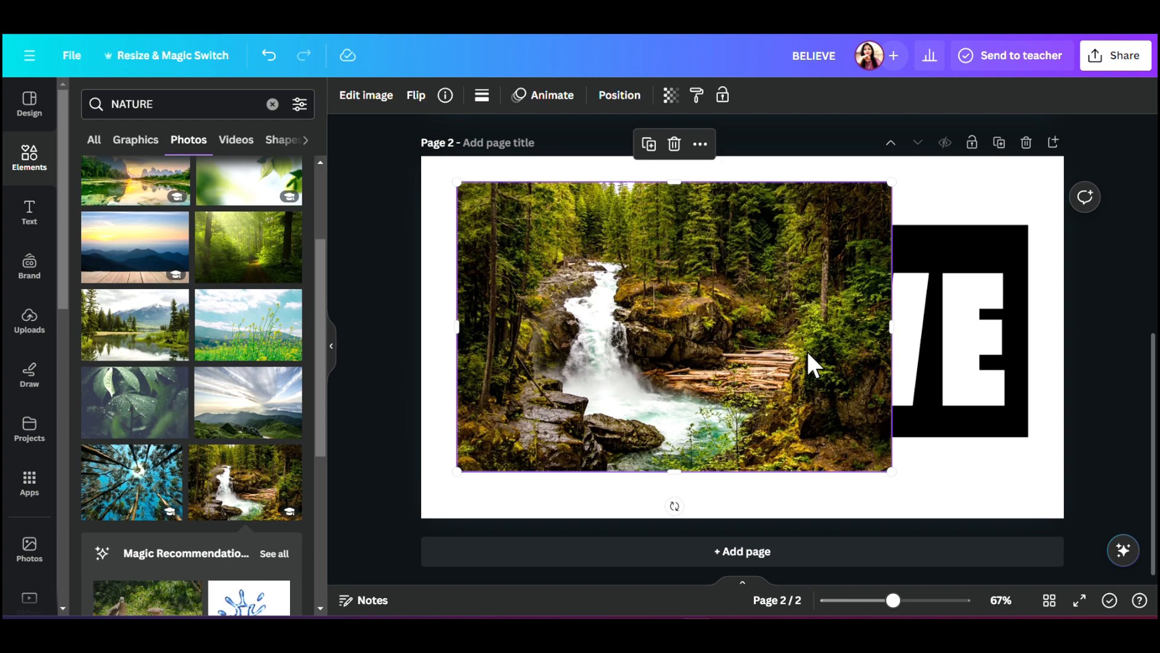
pyautogui.moveTo(892, 327); pyautogui.dragTo(1028, 330)
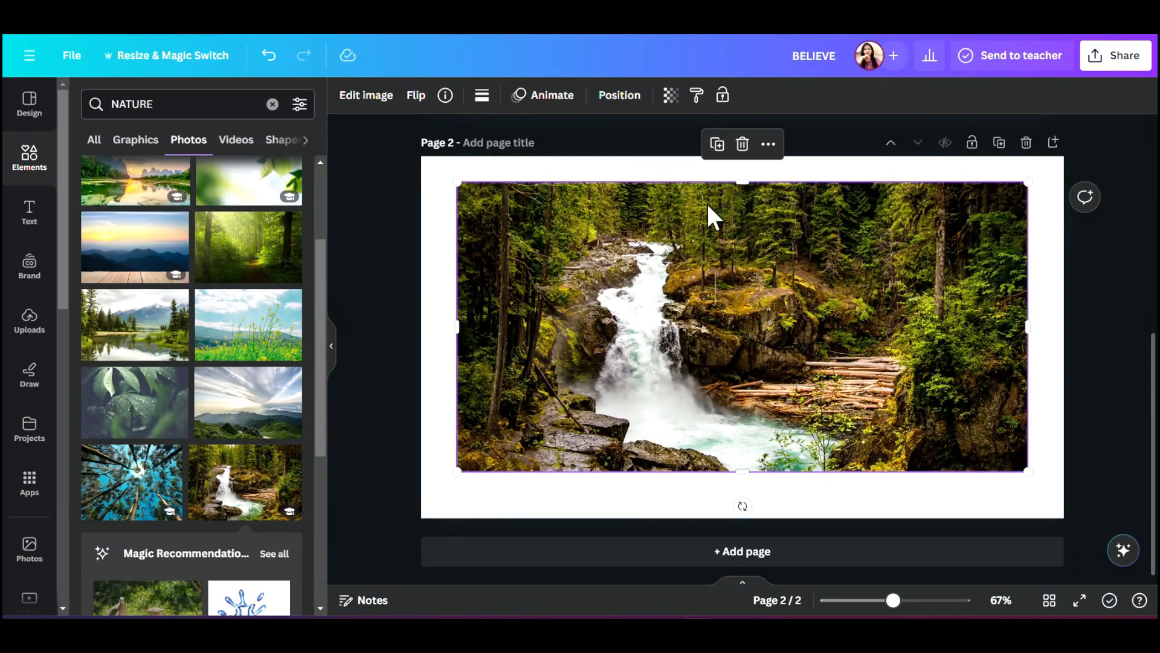
pyautogui.moveTo(748, 185); pyautogui.dragTo(748, 227)
pyautogui.moveTo(748, 473); pyautogui.dragTo(751, 440)
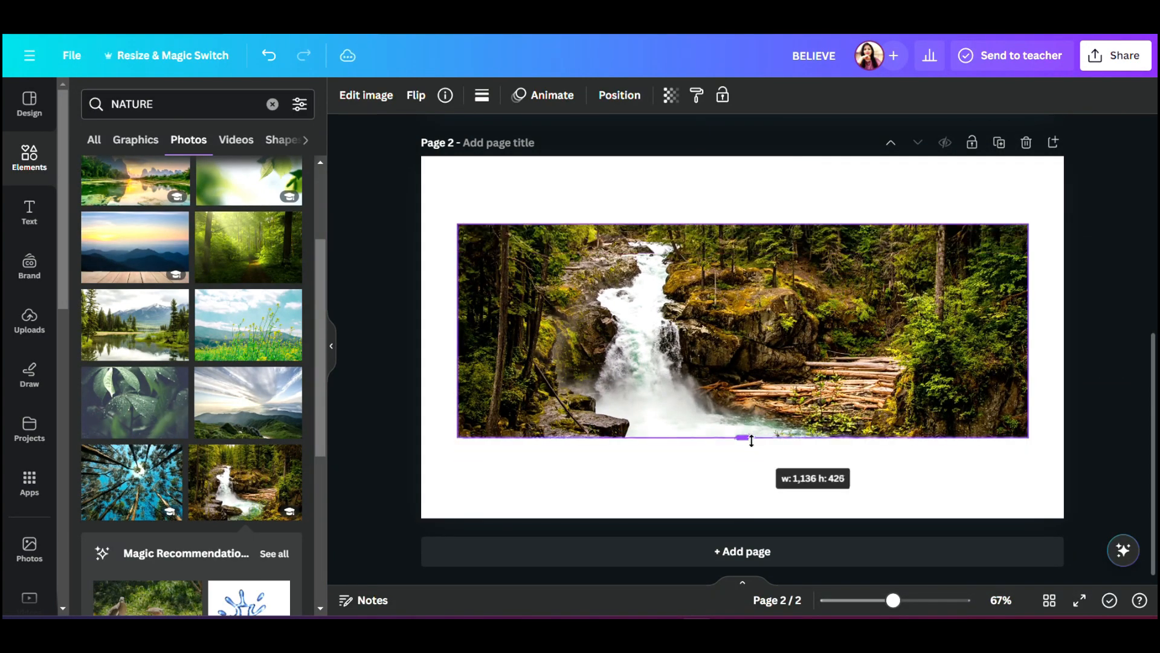
# Send the waterfall photo one layer backward so that it sits behind the BELIEVE image
pyautogui.rightClick(819, 283)
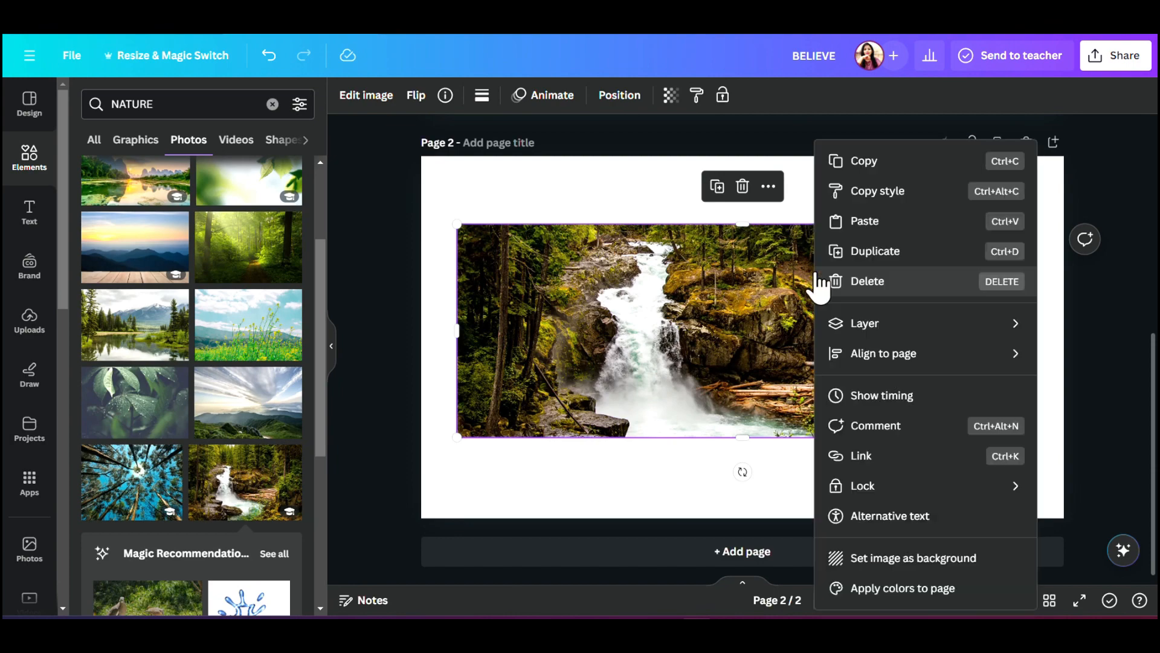
pyautogui.moveTo(855, 322)
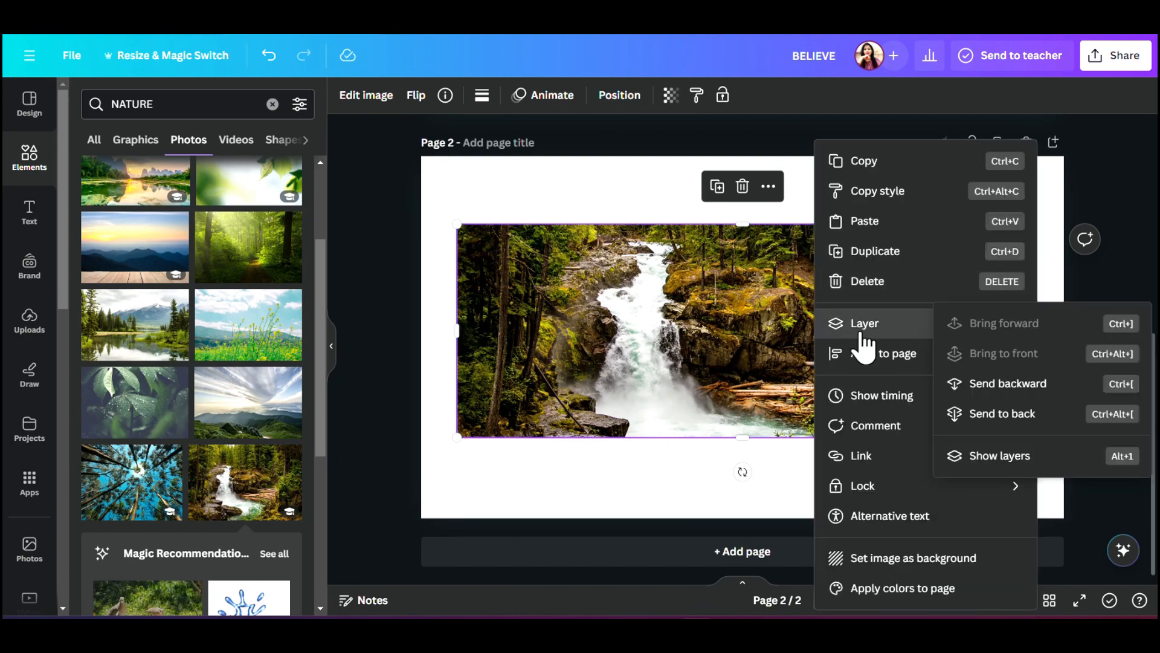
pyautogui.click(1014, 394)
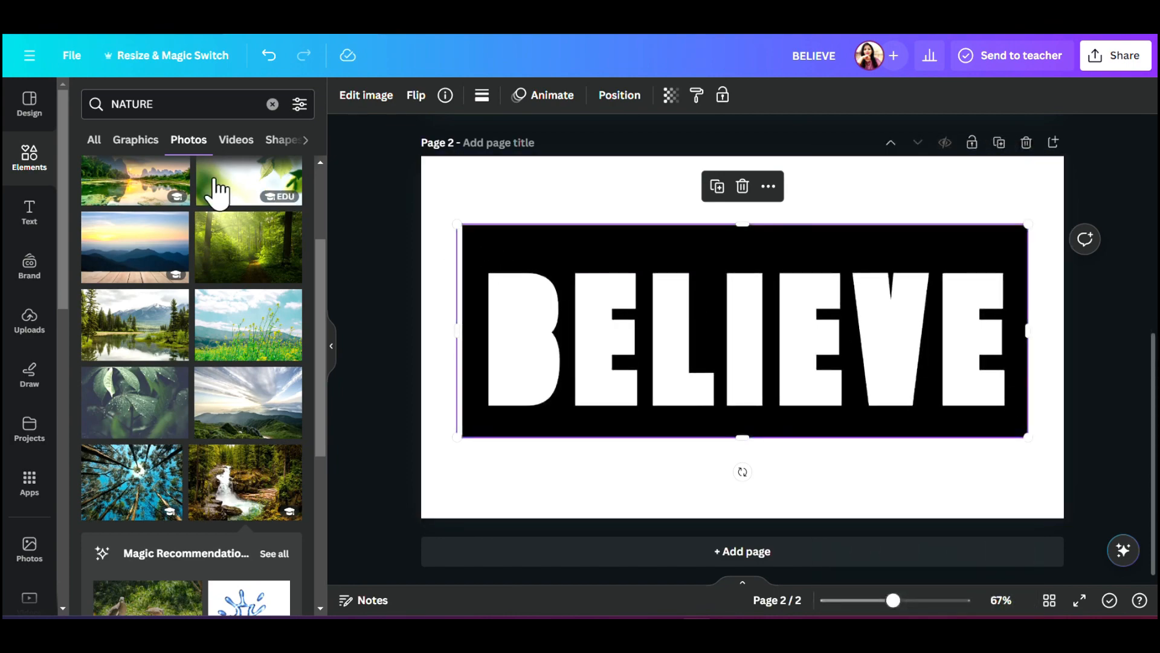
# Remove the white background and letters from the BELIEVE image on page 2 with BG Remover
pyautogui.click(445, 457)
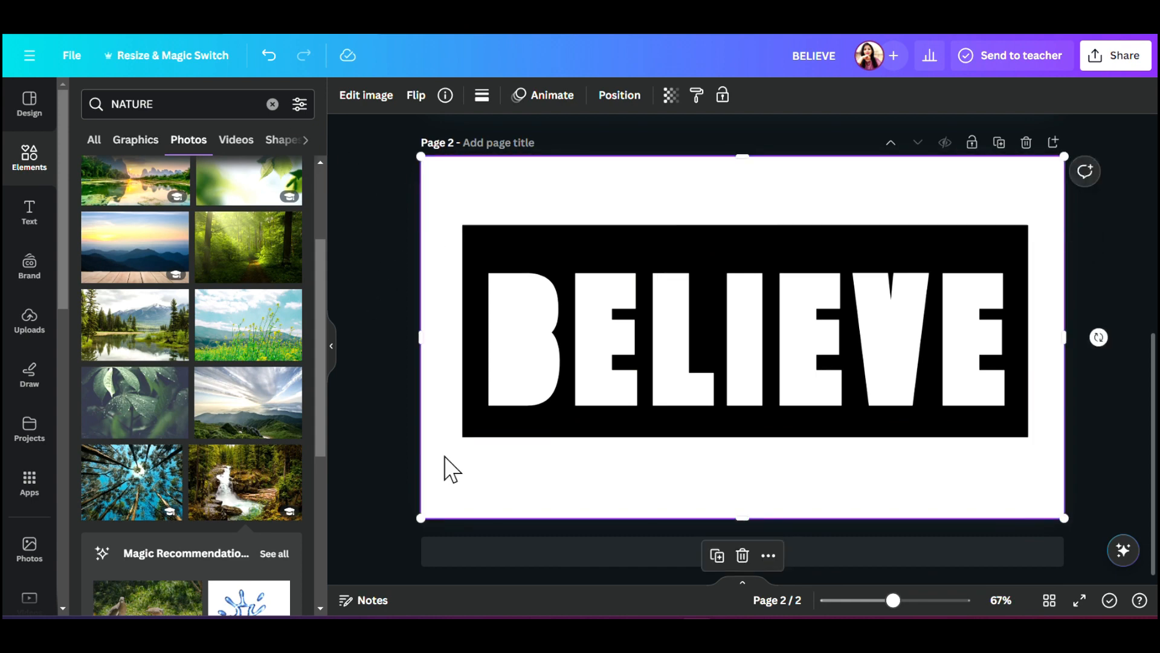
pyautogui.click(365, 101)
pyautogui.click(109, 205)
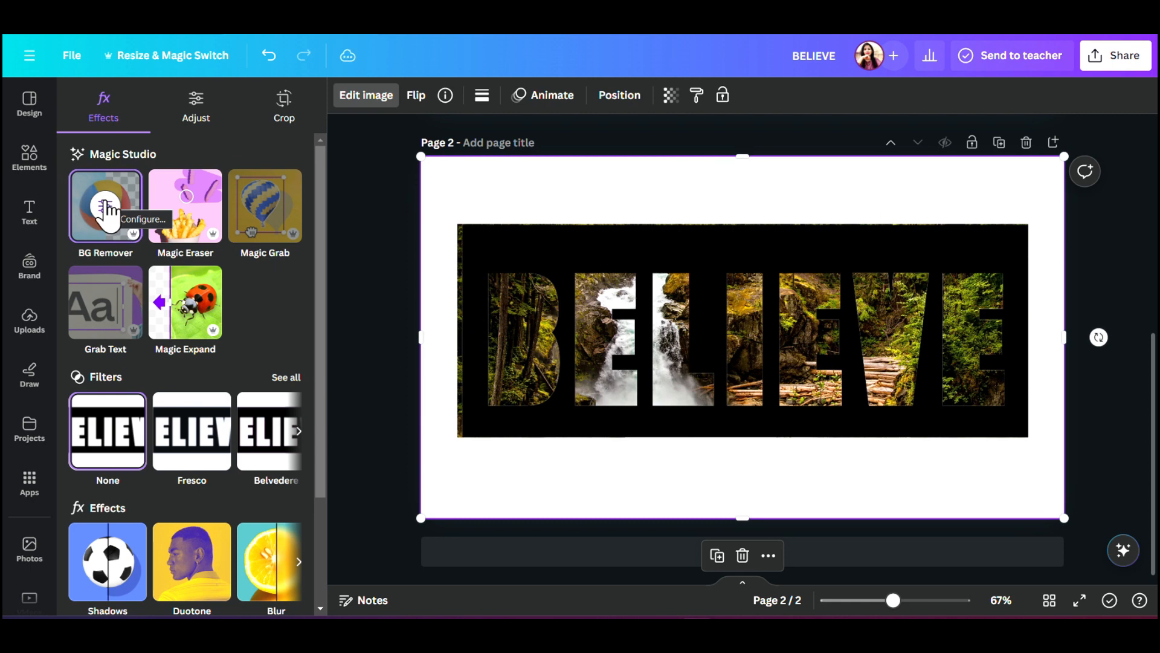
# Select the waterfall photo among the layers and crop its edges to lie inside the black rectangle around the letters
pyautogui.click(631, 99)
pyautogui.click(260, 99)
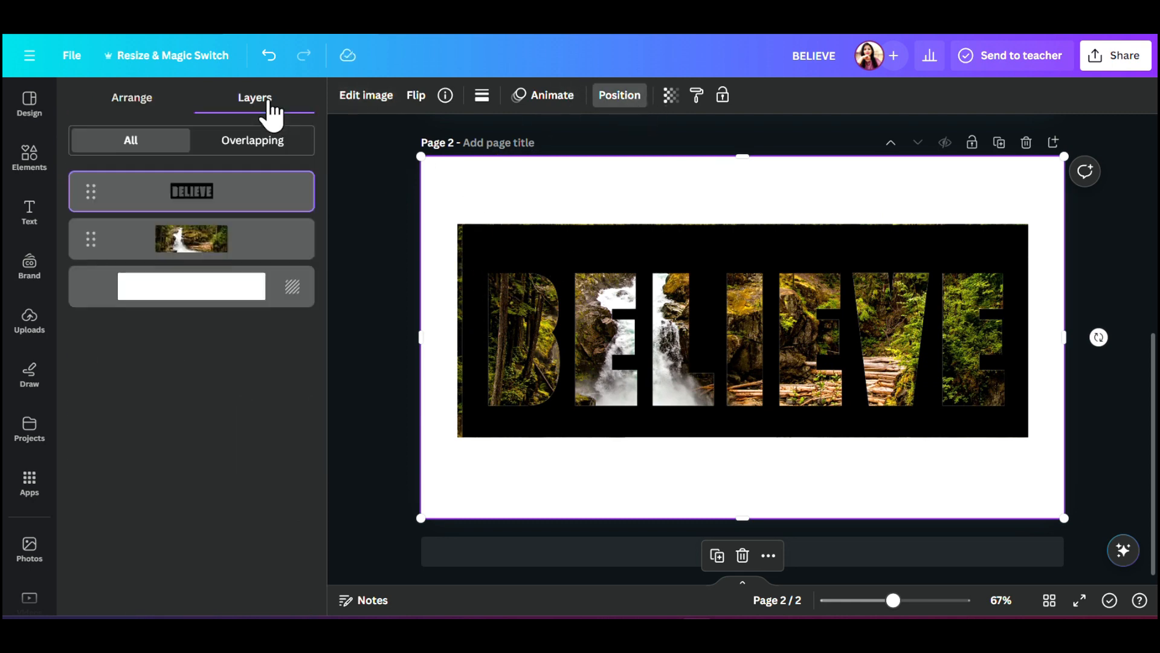
pyautogui.click(253, 245)
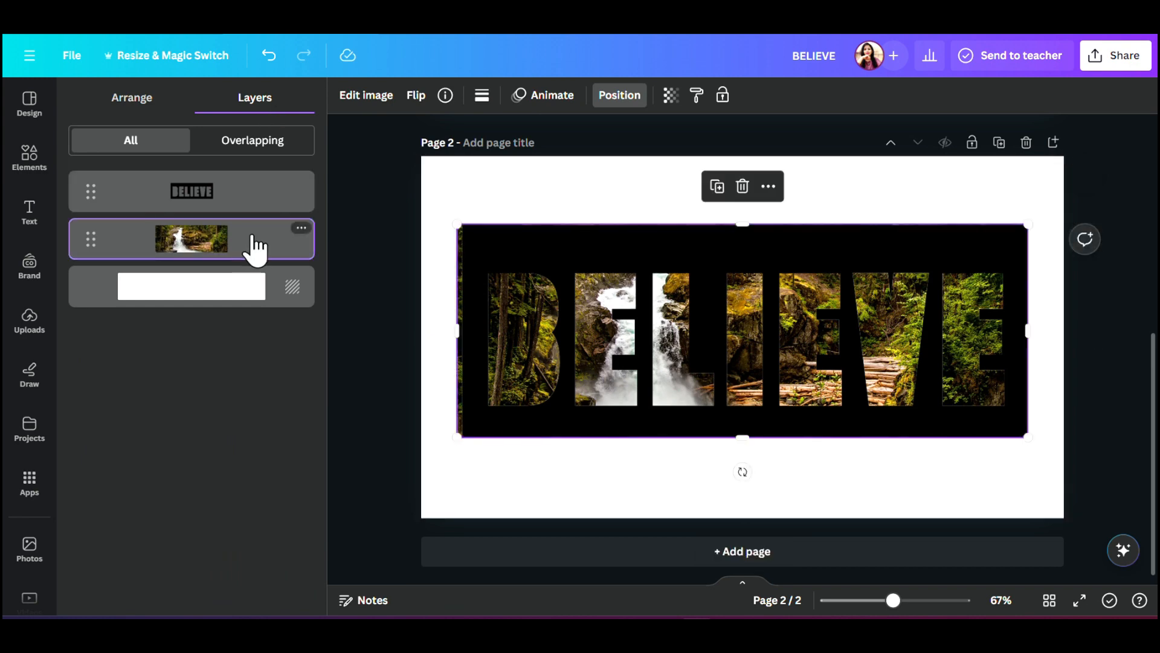
pyautogui.moveTo(457, 331); pyautogui.dragTo(478, 327)
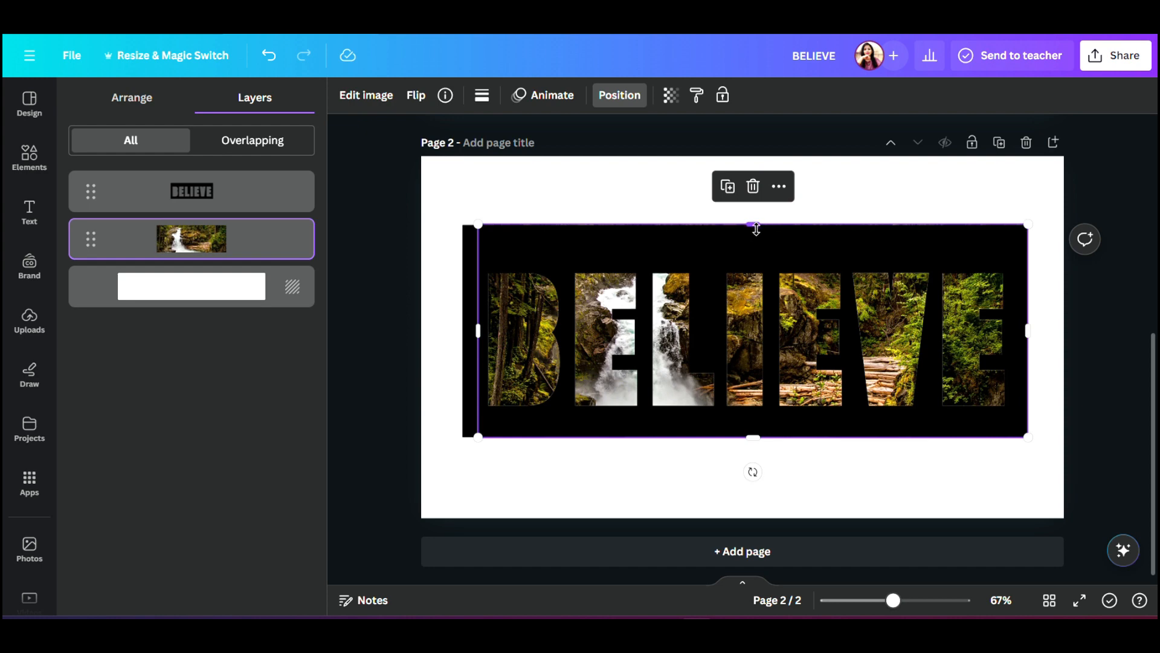
pyautogui.moveTo(756, 229); pyautogui.dragTo(754, 240)
pyautogui.moveTo(1028, 337); pyautogui.dragTo(1021, 341)
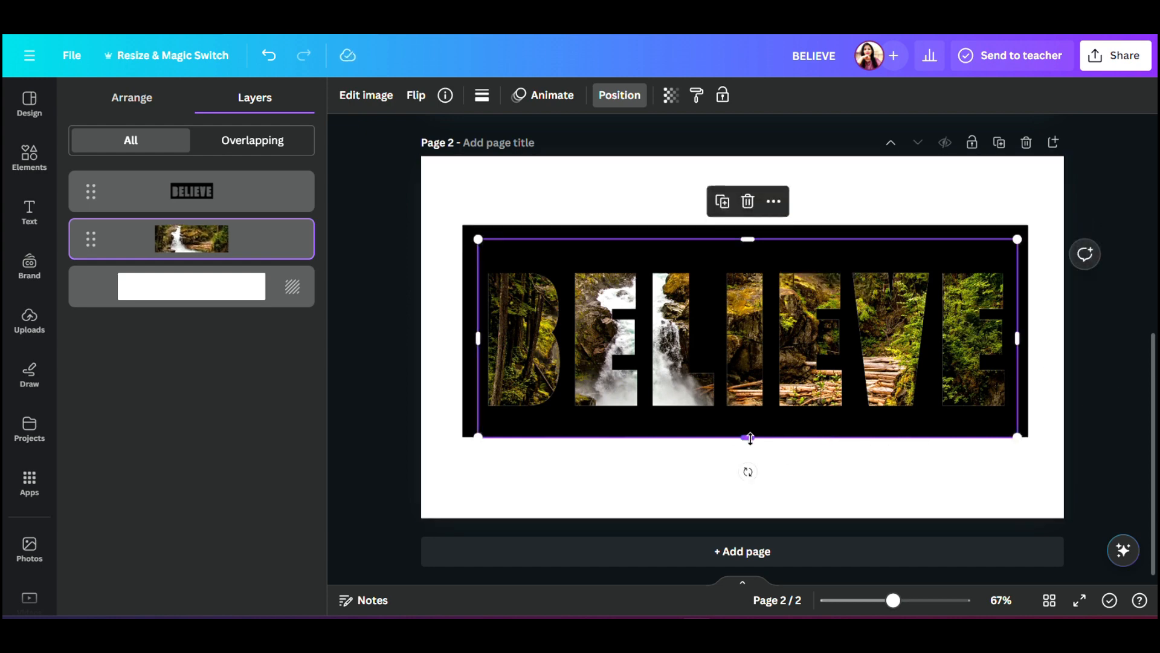
pyautogui.click(642, 511)
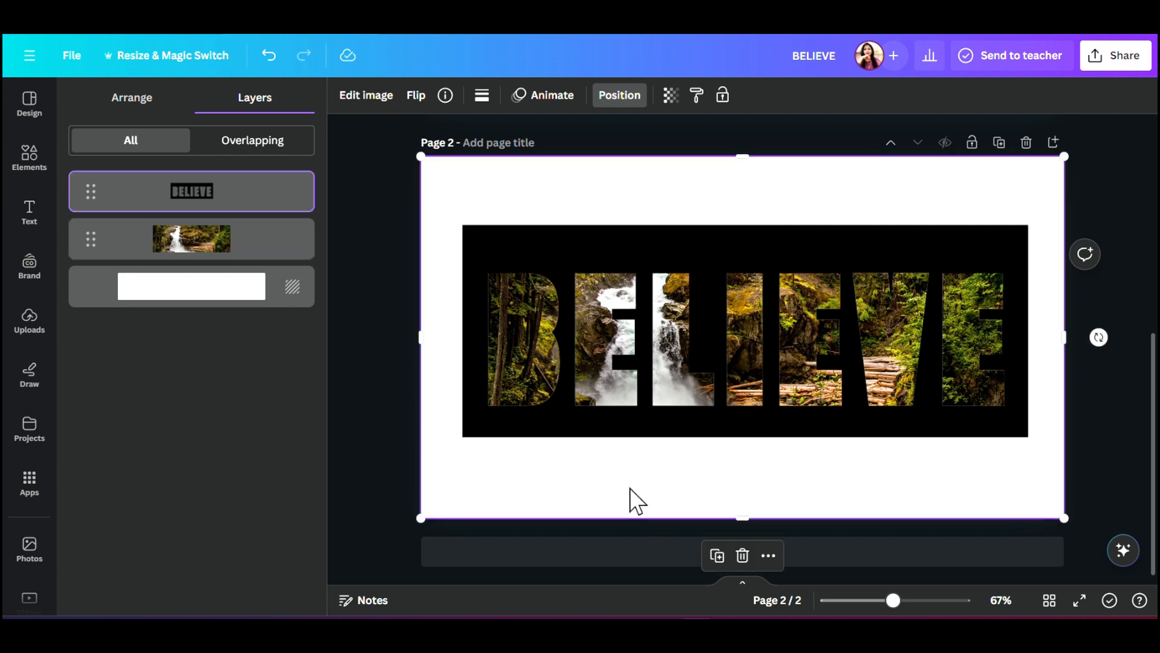
# Download only page 2 of the design as a PNG, without transparent background or file compression
pyautogui.click(1123, 68)
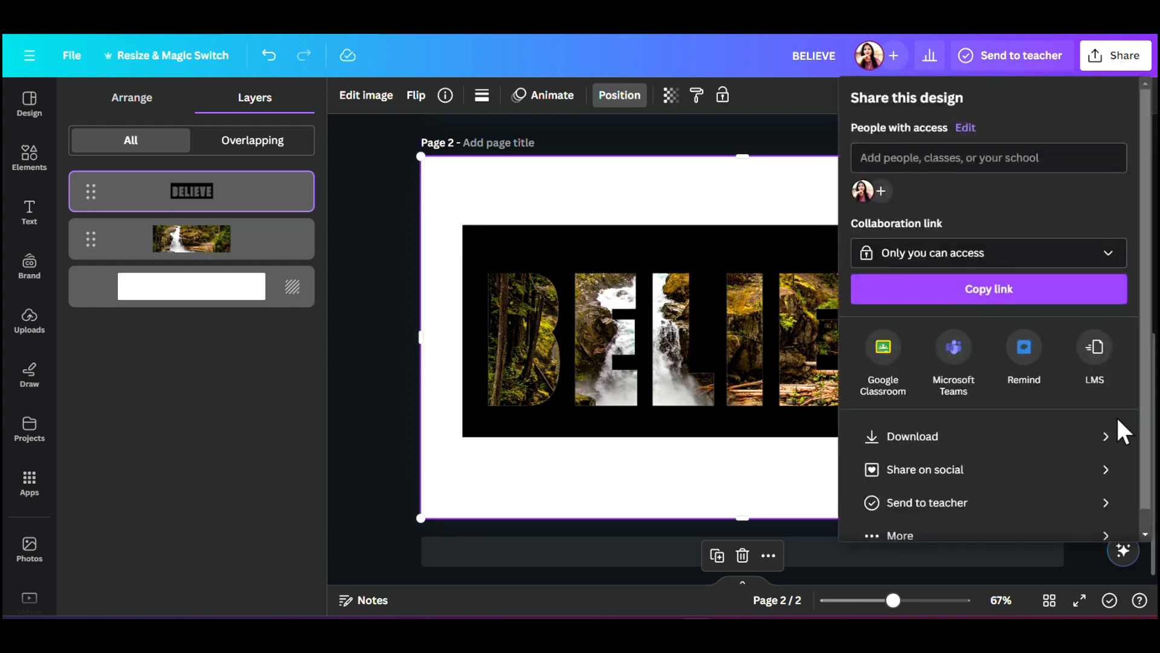
pyautogui.click(968, 435)
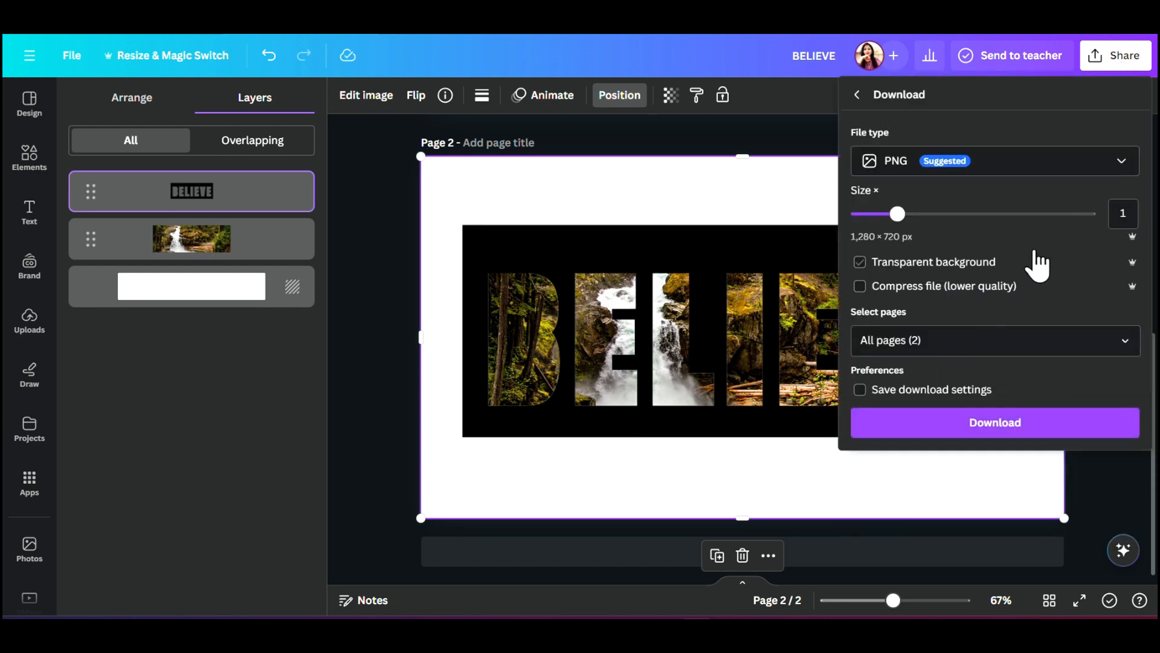
pyautogui.click(1096, 284)
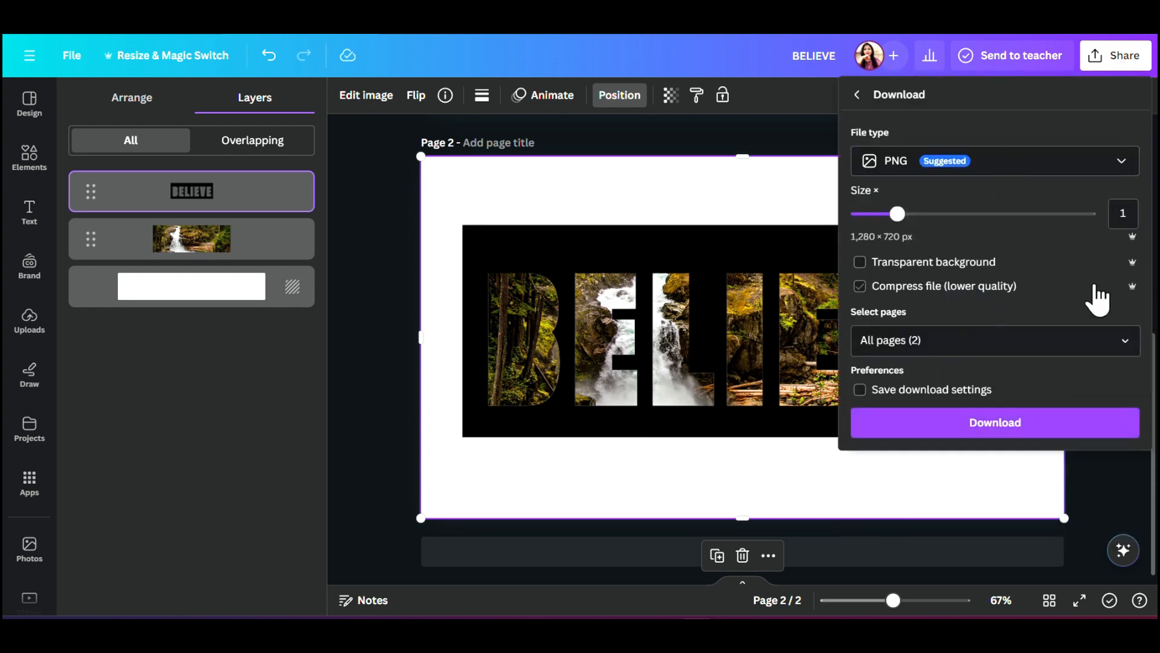
pyautogui.click(1125, 340)
pyautogui.click(931, 479)
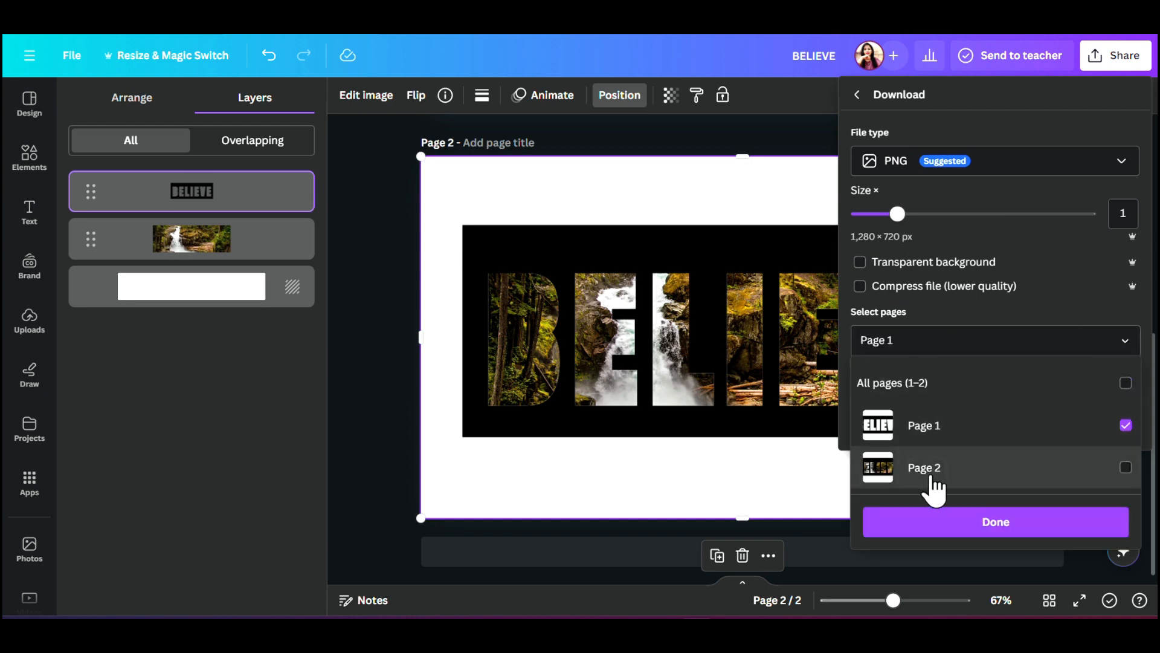
pyautogui.click(1126, 426)
pyautogui.click(1126, 467)
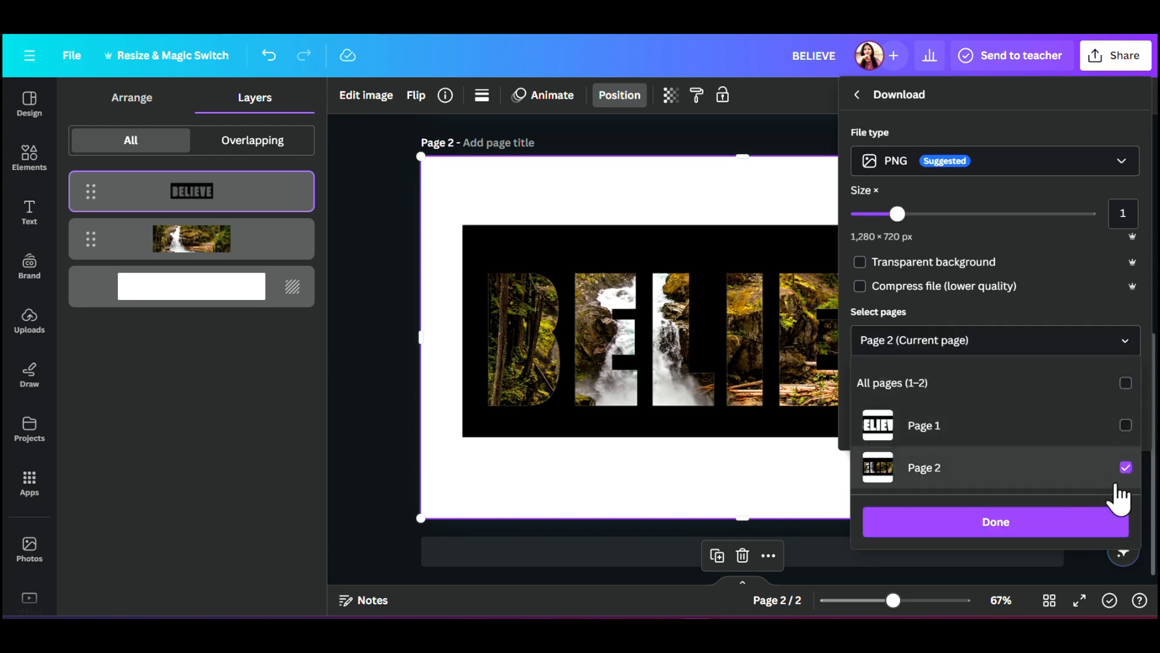
pyautogui.click(1023, 530)
pyautogui.click(996, 421)
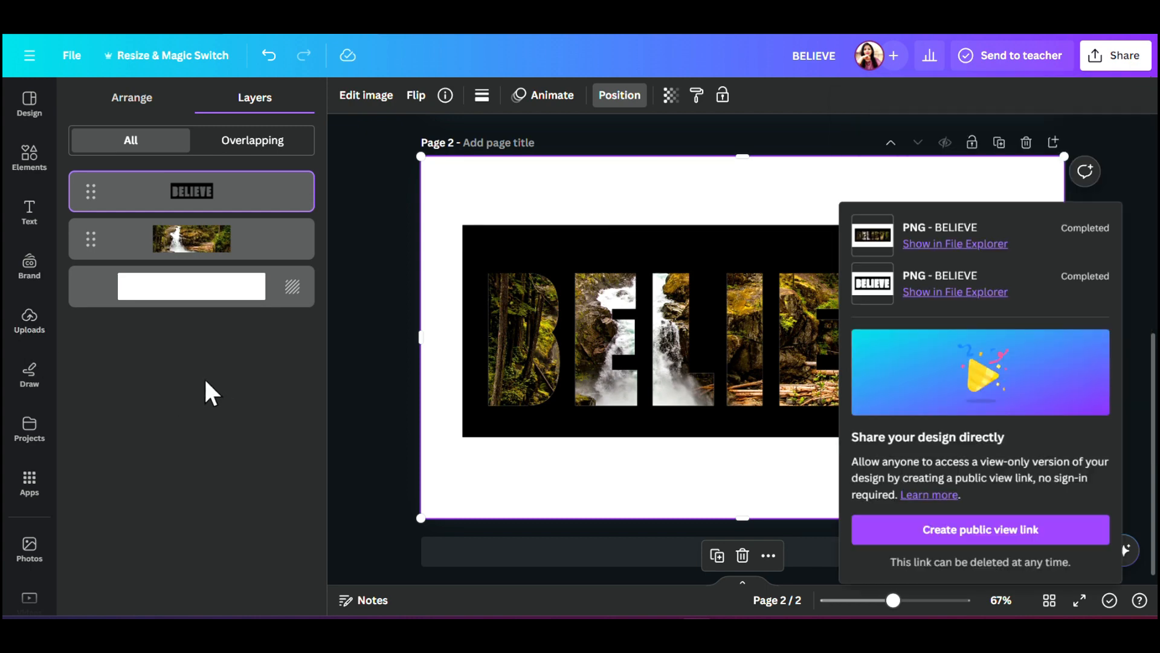
pyautogui.click(390, 450)
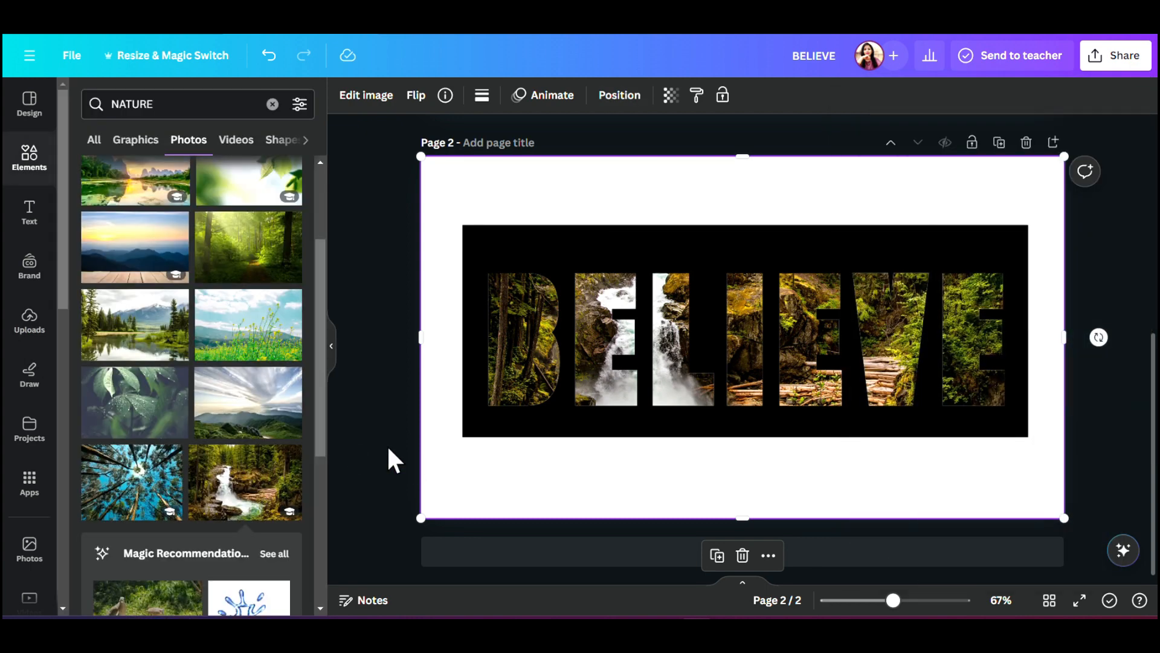
# Add a third page, upload the downloaded waterfall BELIEVE PNG and scale it to fill the whole page
pyautogui.click(628, 559)
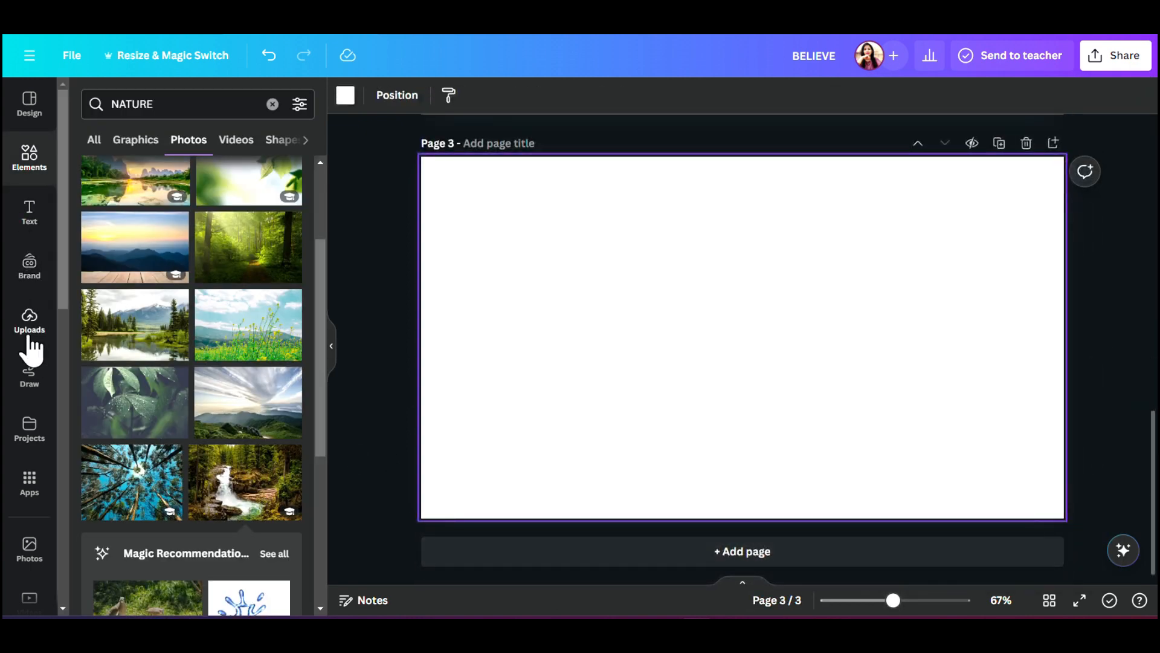
pyautogui.click(30, 329)
pyautogui.click(162, 139)
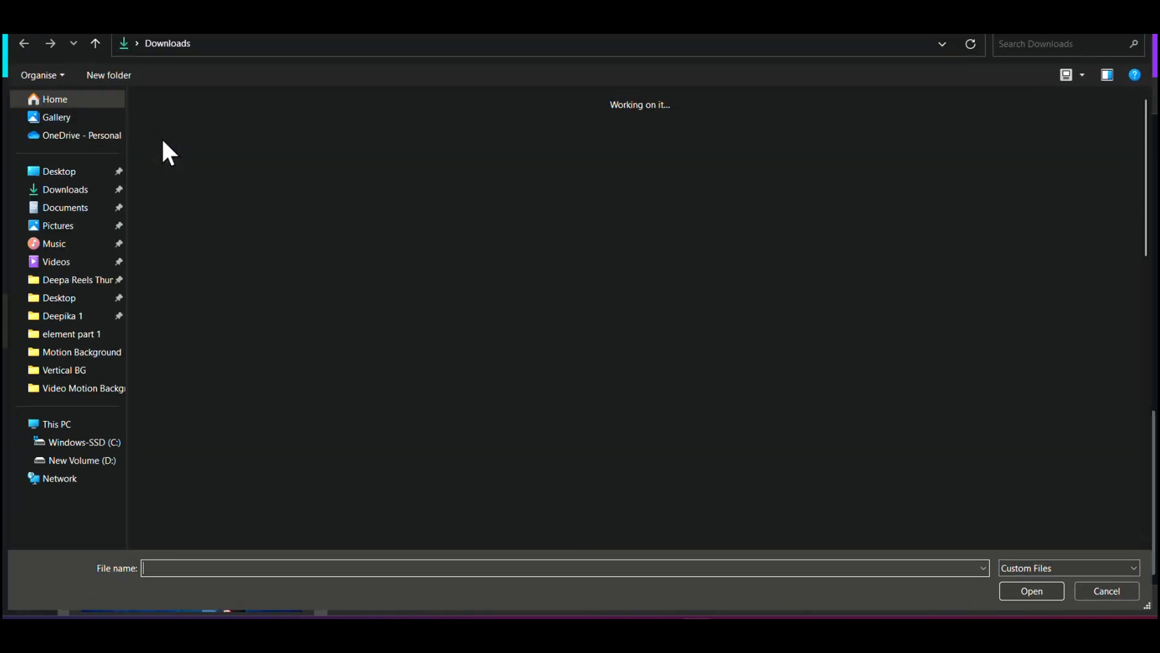
pyautogui.doubleClick(173, 154)
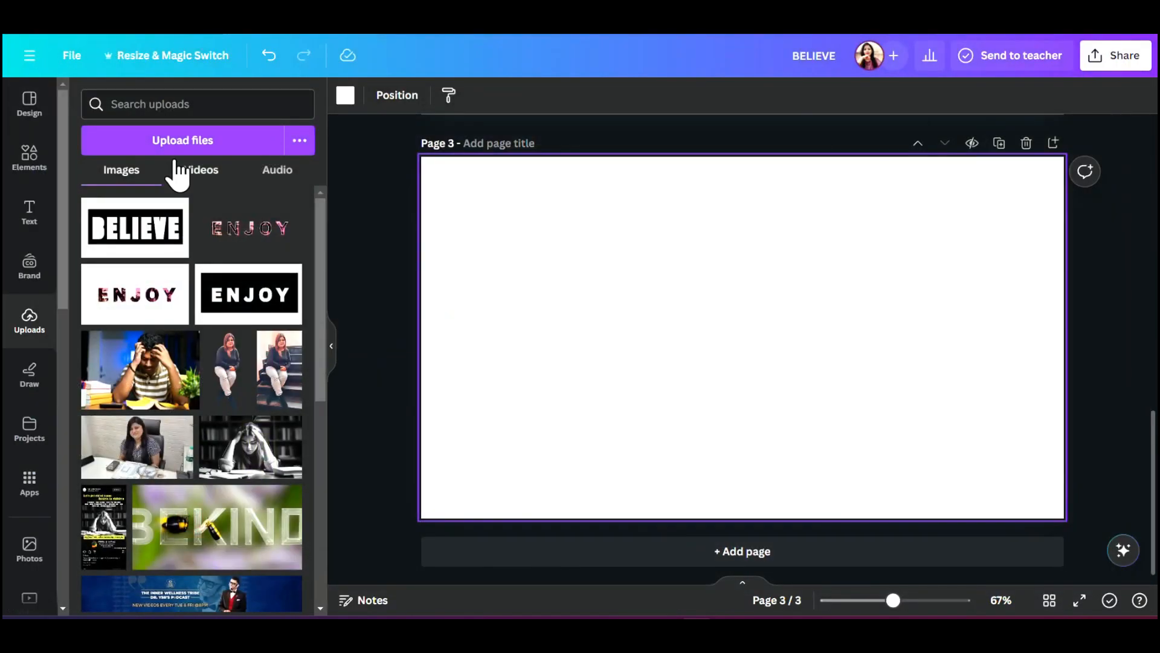
pyautogui.click(153, 241)
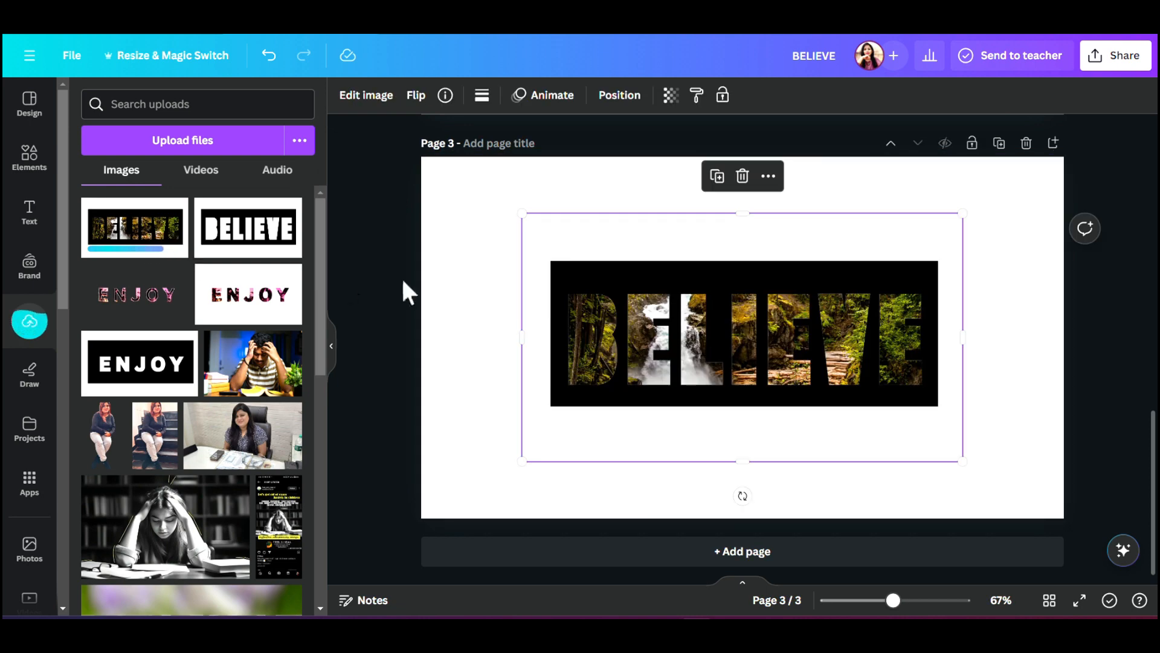
pyautogui.moveTo(662, 291); pyautogui.dragTo(560, 238)
pyautogui.moveTo(863, 404); pyautogui.dragTo(1070, 505)
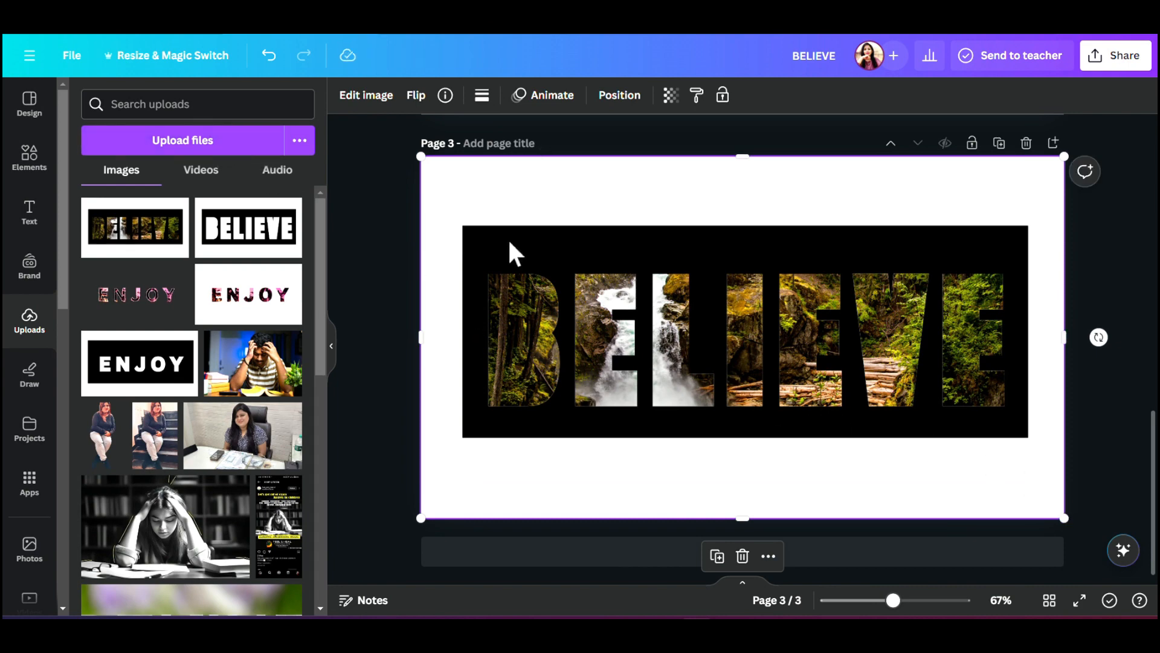
# Apply the Cherry duotone to the black BELIEVE overlay on page 3 and set its highlights and shadows to white
pyautogui.click(367, 103)
pyautogui.scroll(-3, 199, 484)
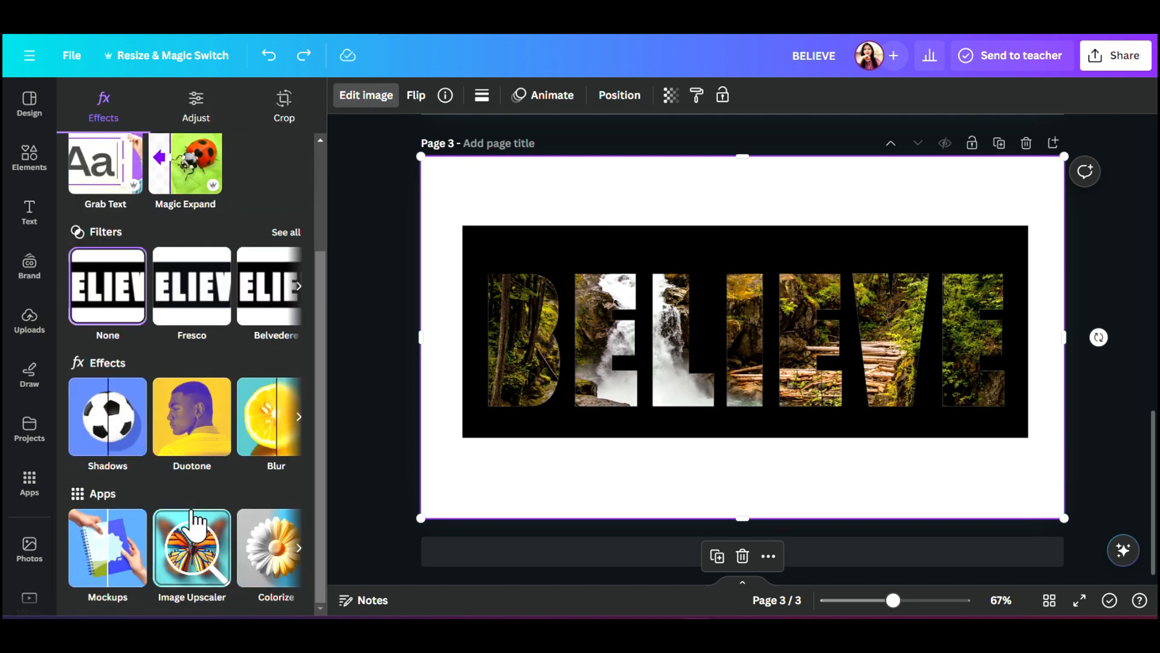
pyautogui.click(205, 442)
pyautogui.click(181, 269)
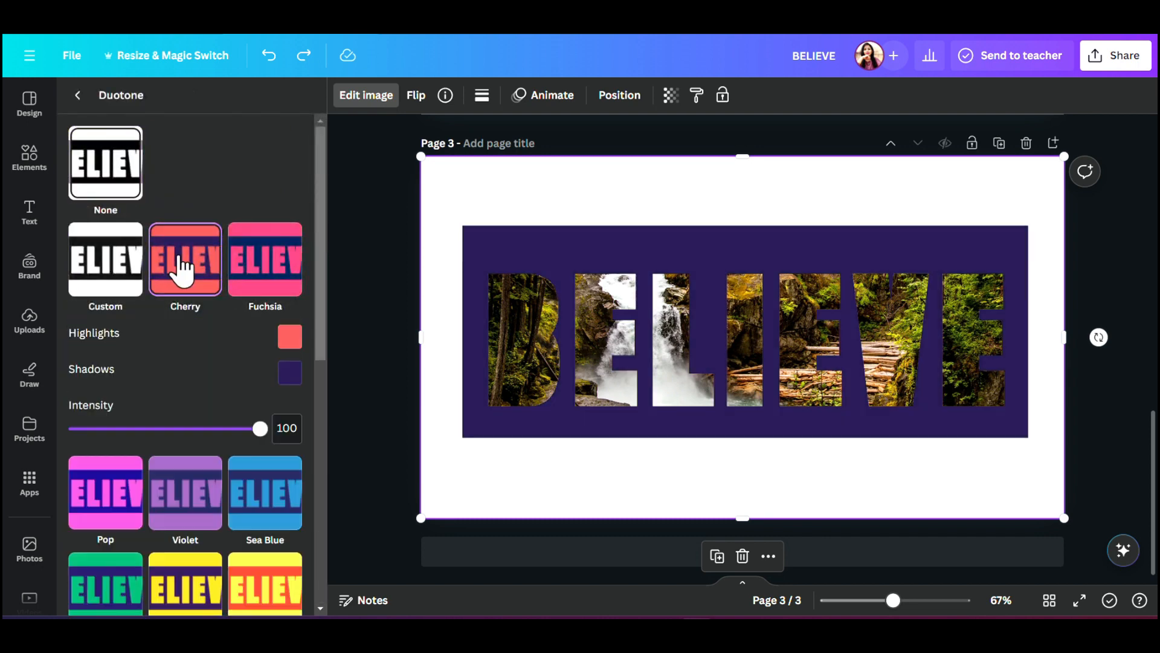
pyautogui.click(289, 337)
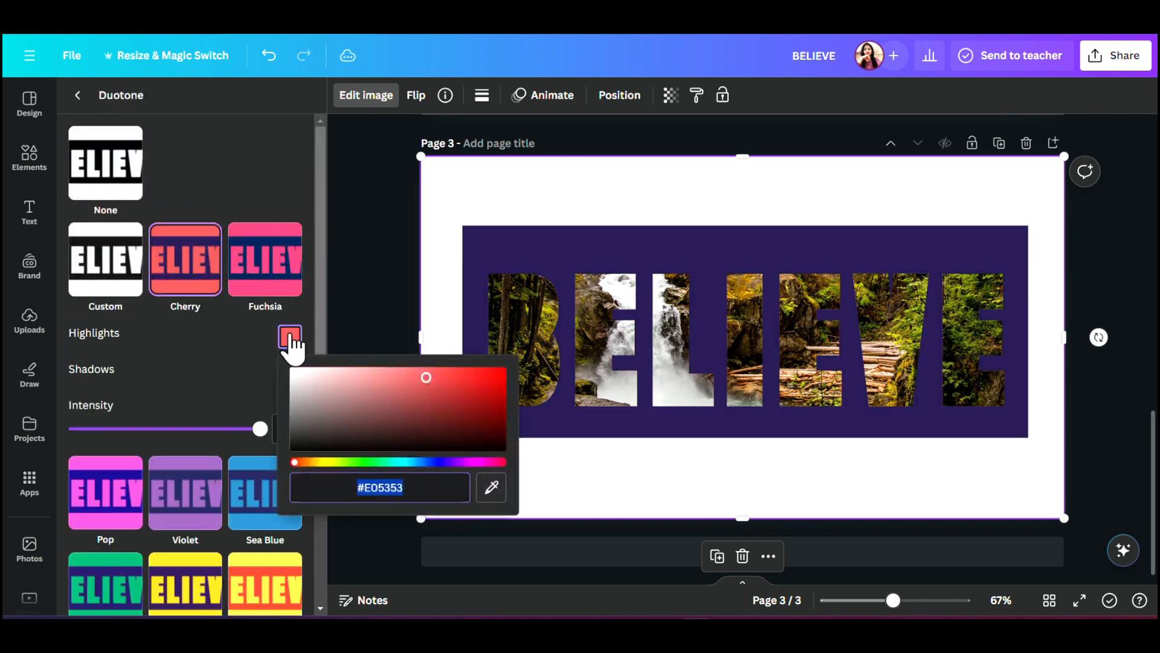
pyautogui.click(295, 372)
pyautogui.click(251, 381)
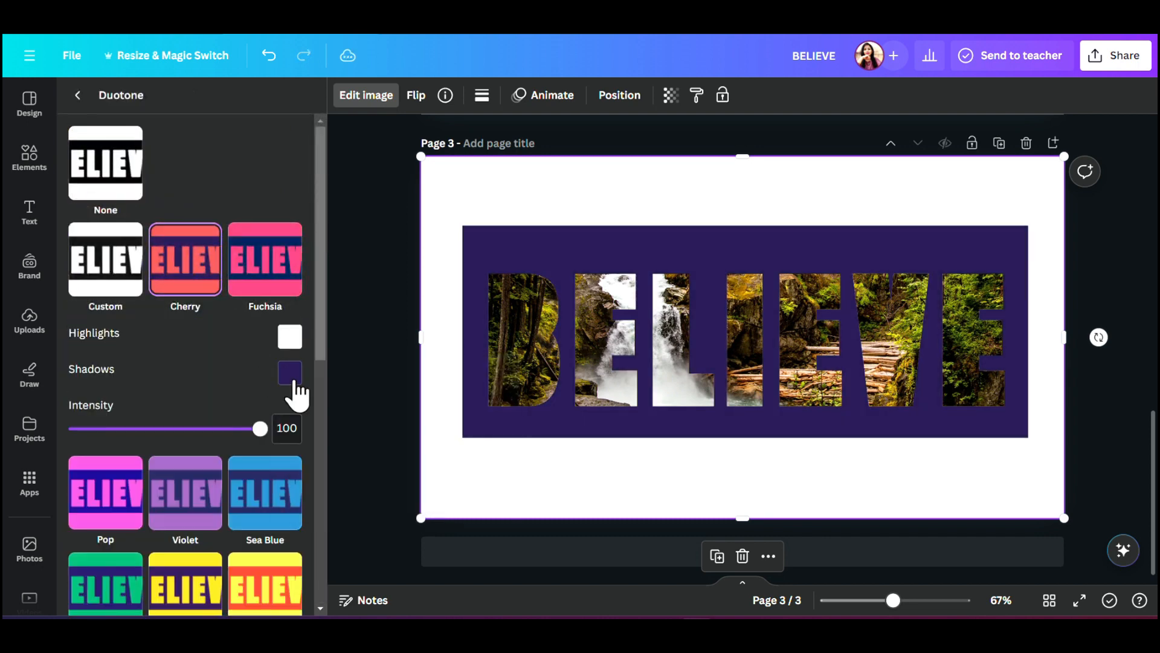
pyautogui.click(291, 373)
pyautogui.click(294, 408)
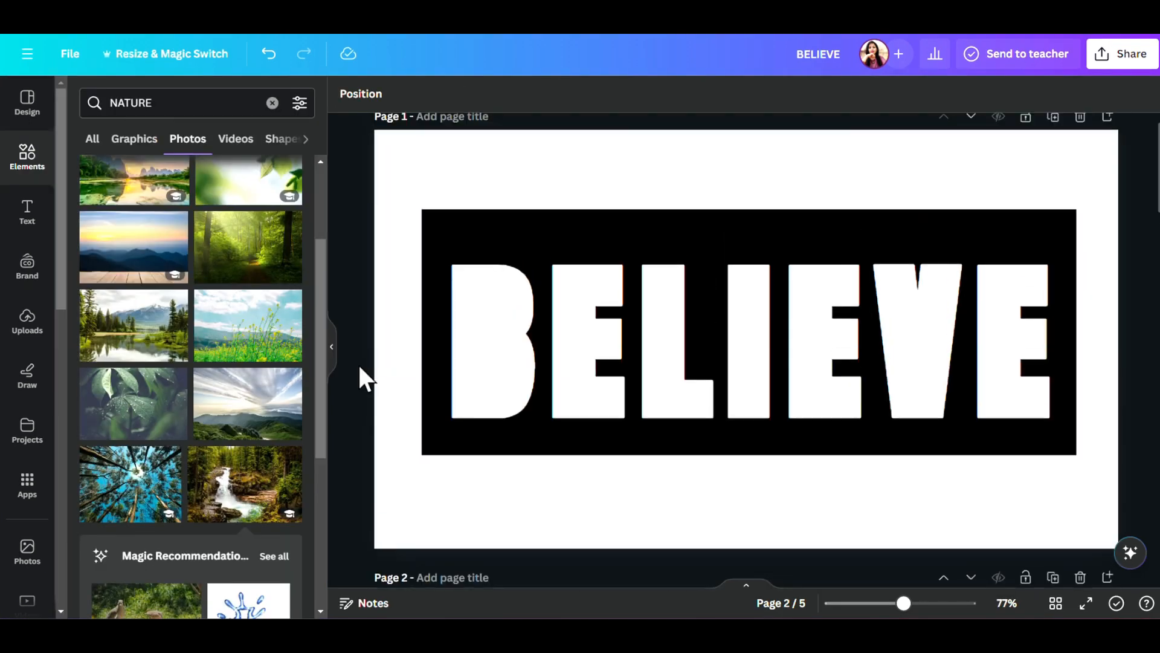
# Copy the white BELIEVE text from page 1 and paste it over the waterfall lettering on page 3
pyautogui.click(534, 374)
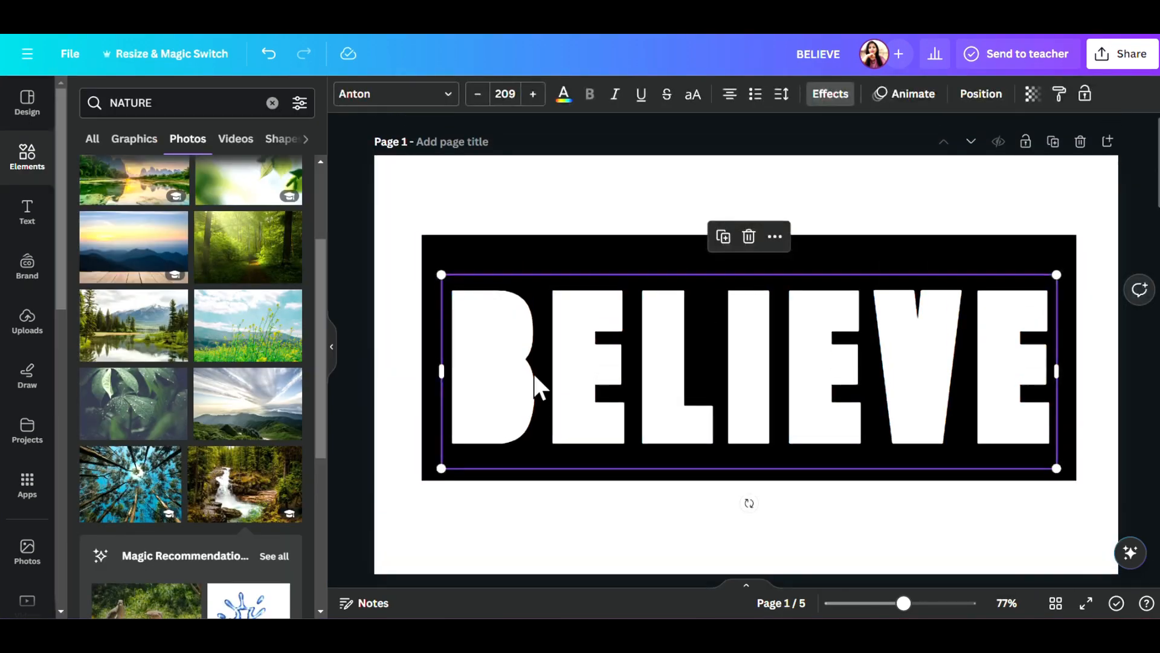
pyautogui.scroll(-10, 426, 380)
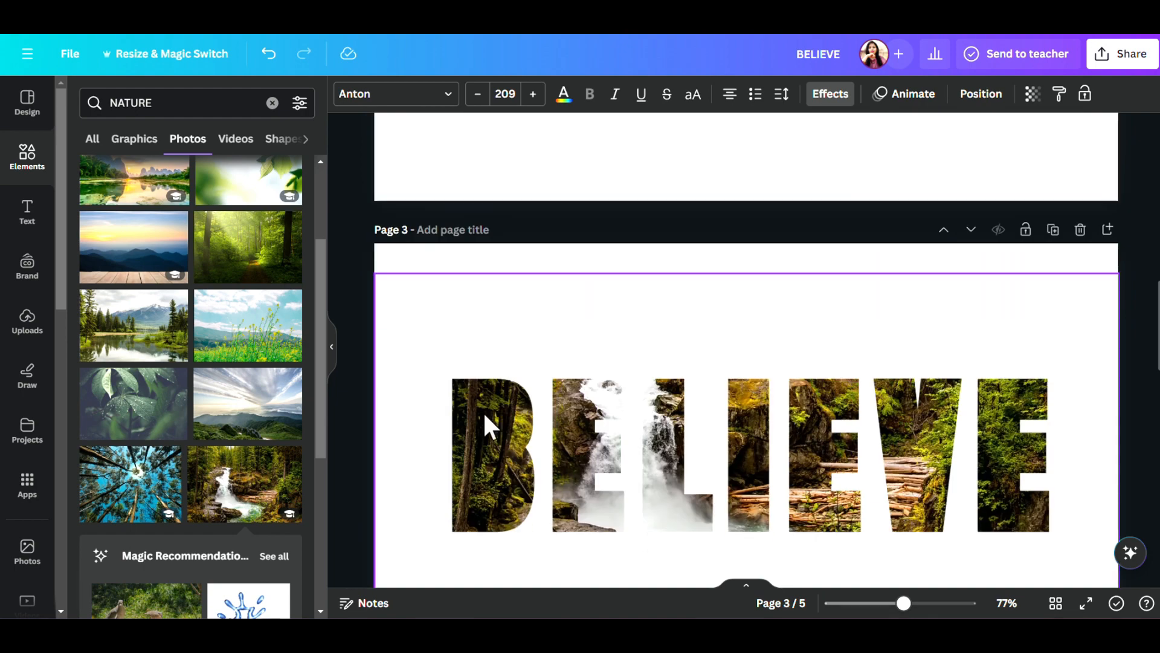
pyautogui.click(458, 395)
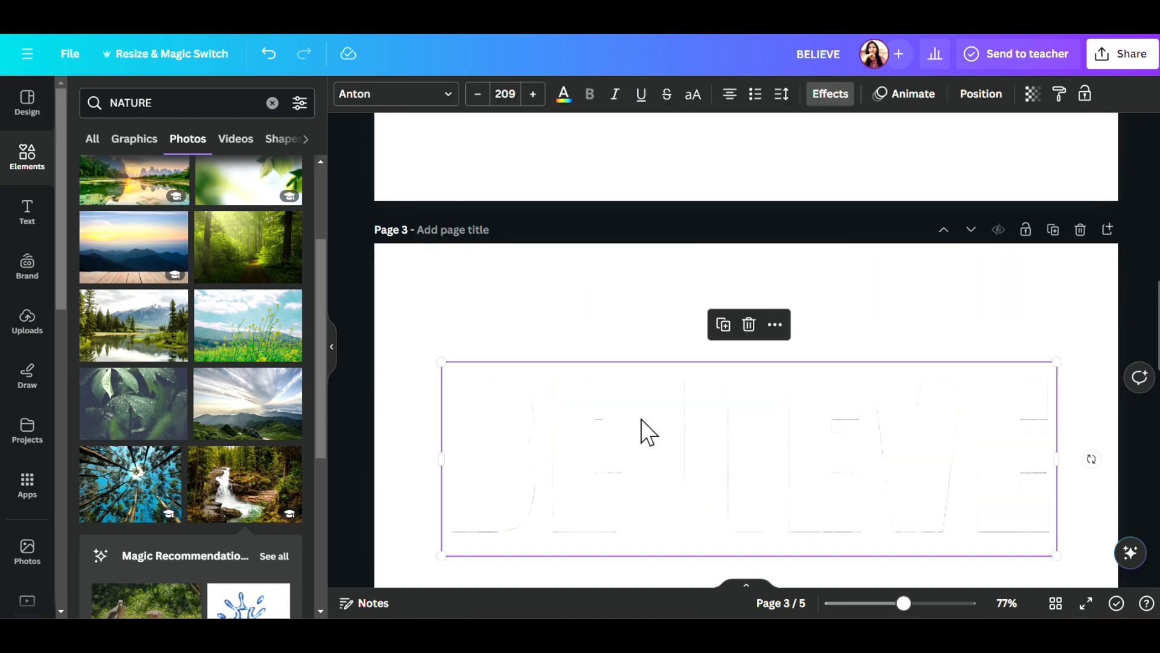
pyautogui.scroll(5, 641, 420)
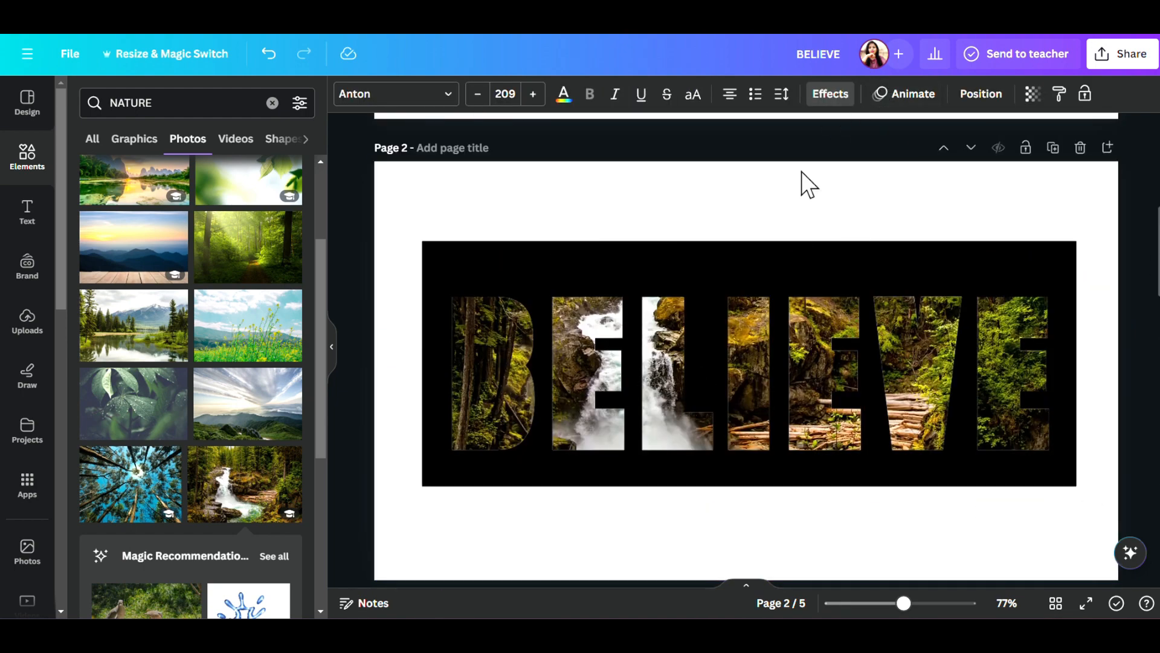
pyautogui.scroll(-5, 780, 277)
pyautogui.scroll(-2, 774, 299)
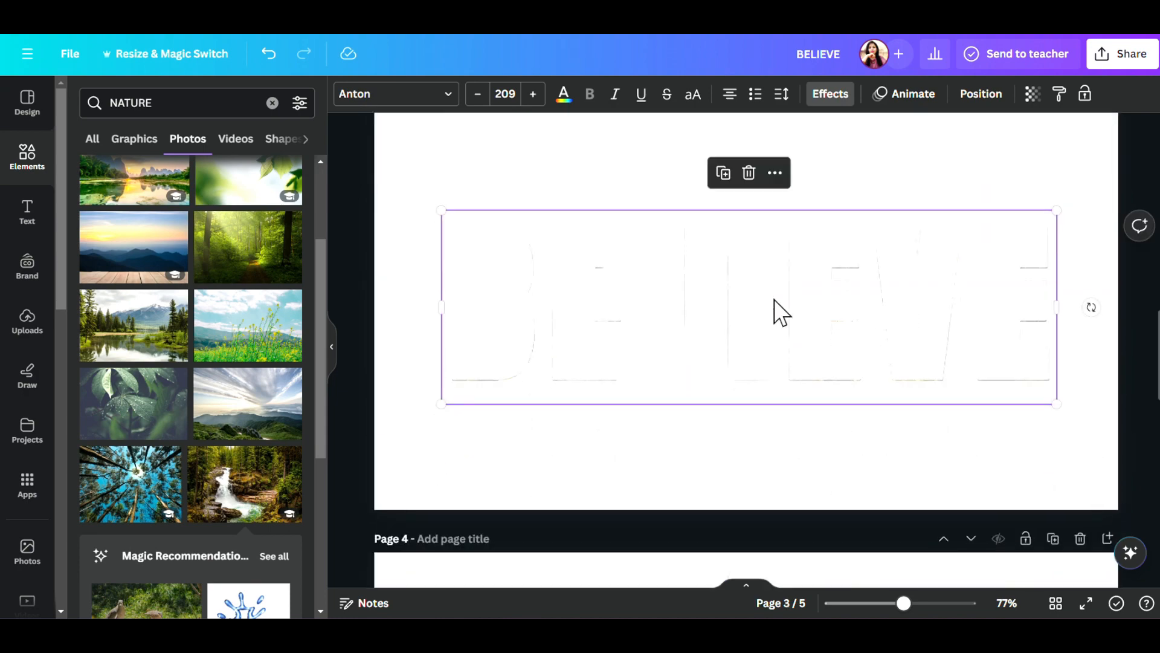
pyautogui.scroll(2, 1033, 406)
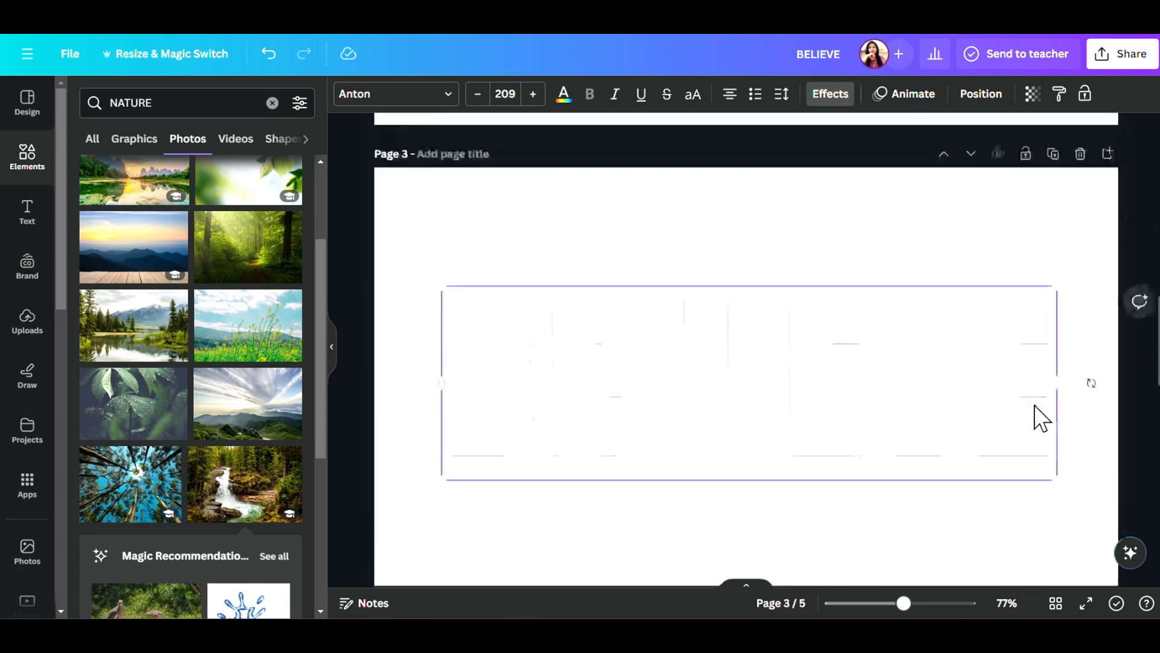
pyautogui.scroll(-2, 1040, 417)
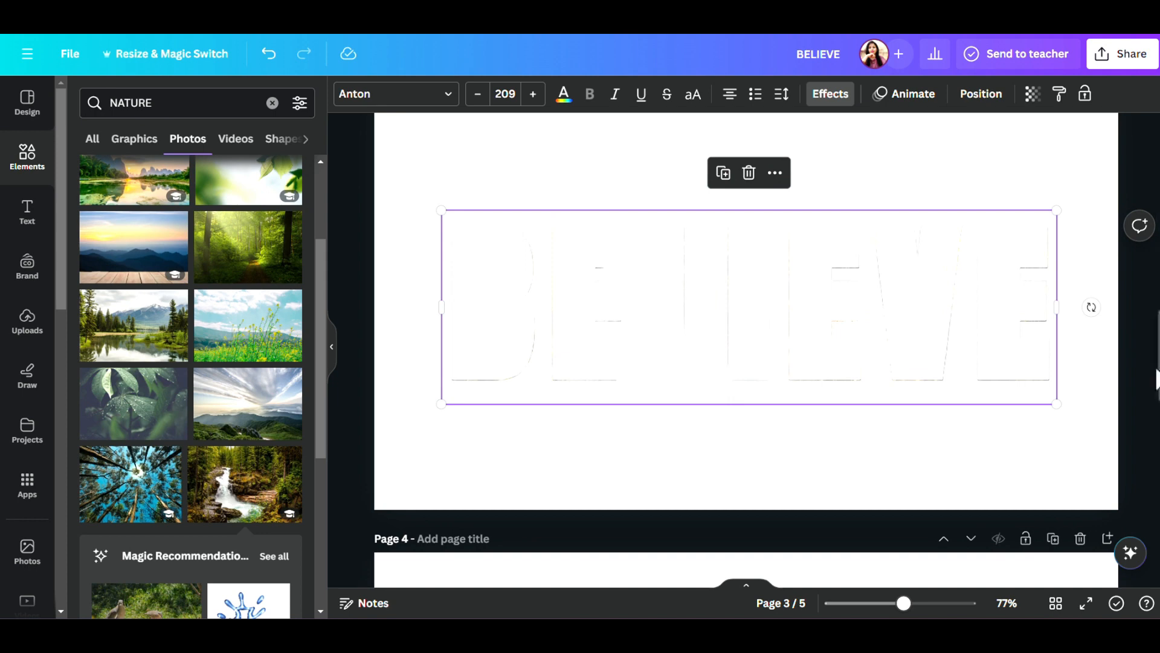
pyautogui.scroll(1, 1063, 363)
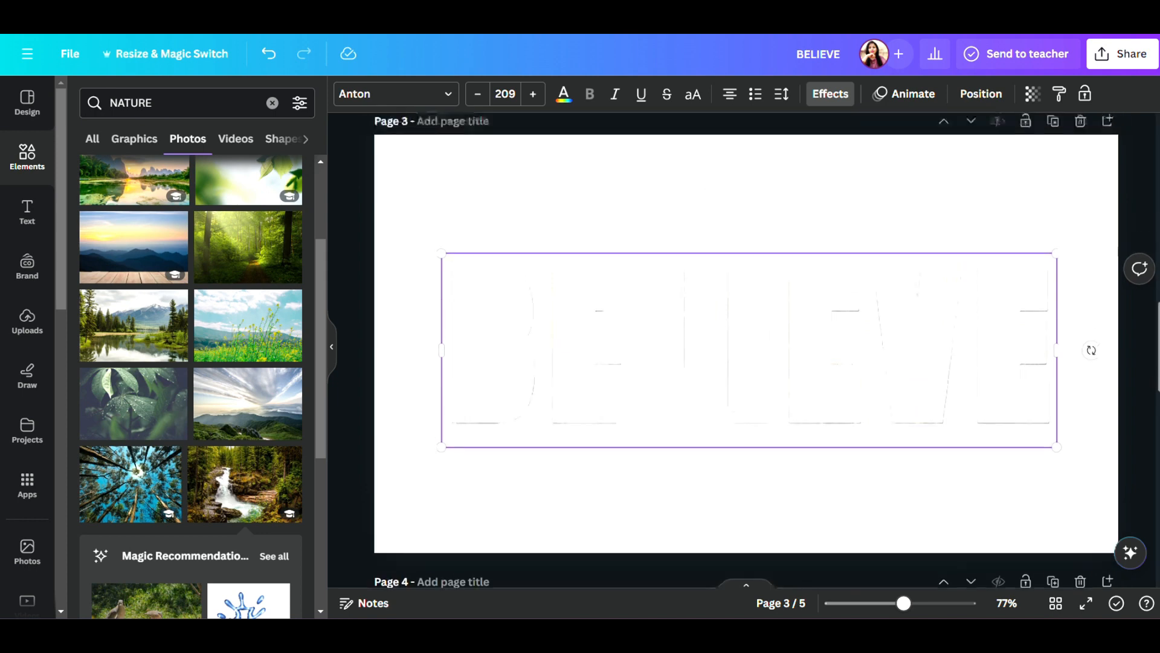
# Change the BELIEVE text on page 3 from the Outline effect to Hollow and reduce the hollow outline's thickness
pyautogui.click(837, 97)
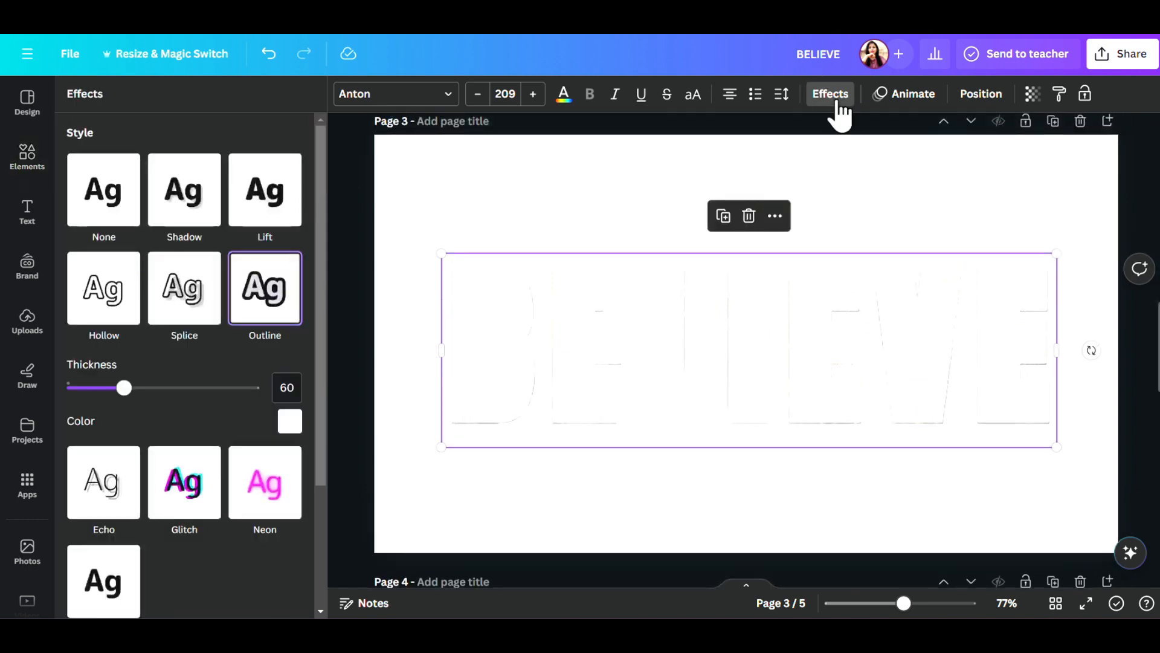
pyautogui.click(98, 310)
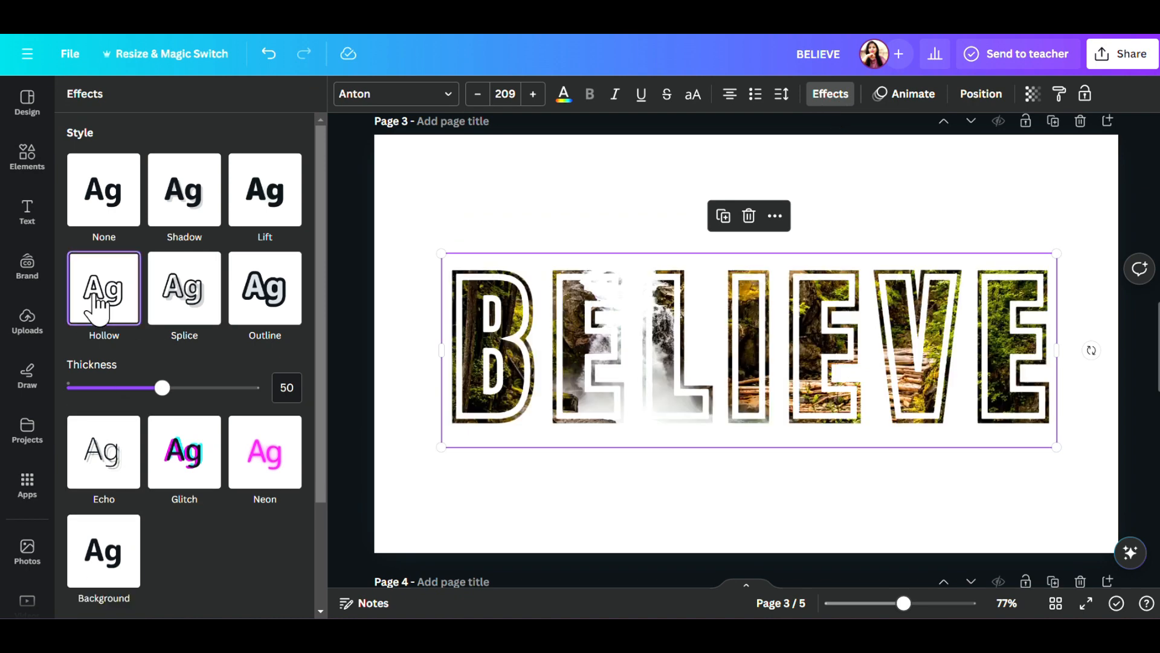
pyautogui.moveTo(163, 390); pyautogui.dragTo(111, 411)
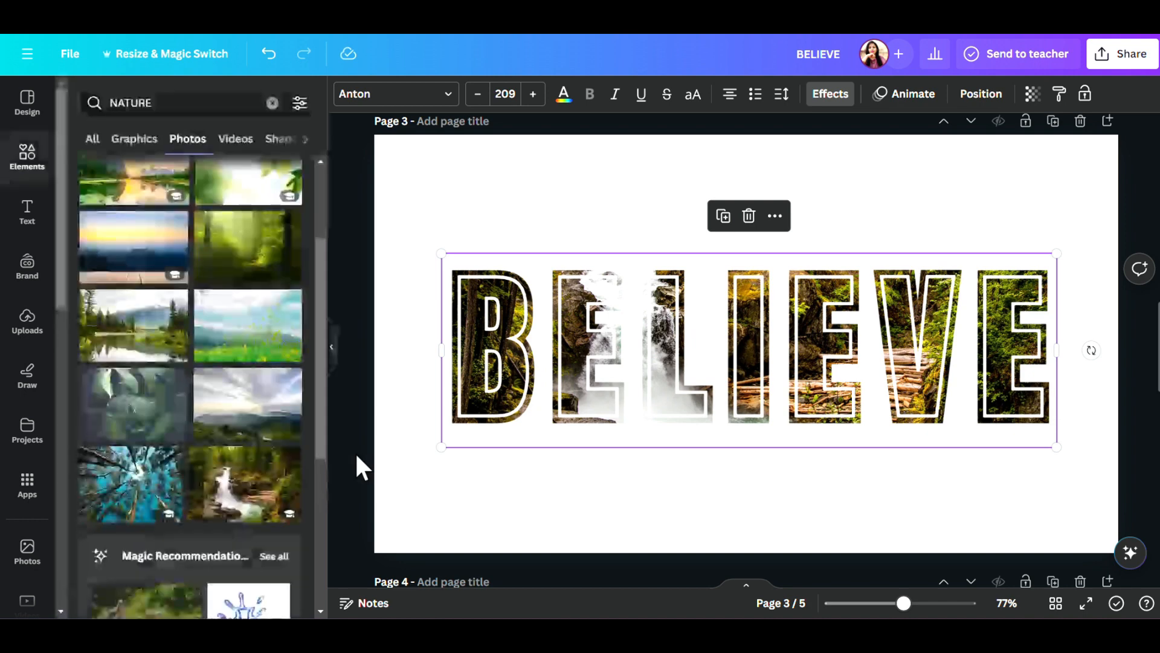
# Download the finished page 3 lettering as a PNG at 1,280 × 720 px without transparent background or compression
pyautogui.click(1144, 68)
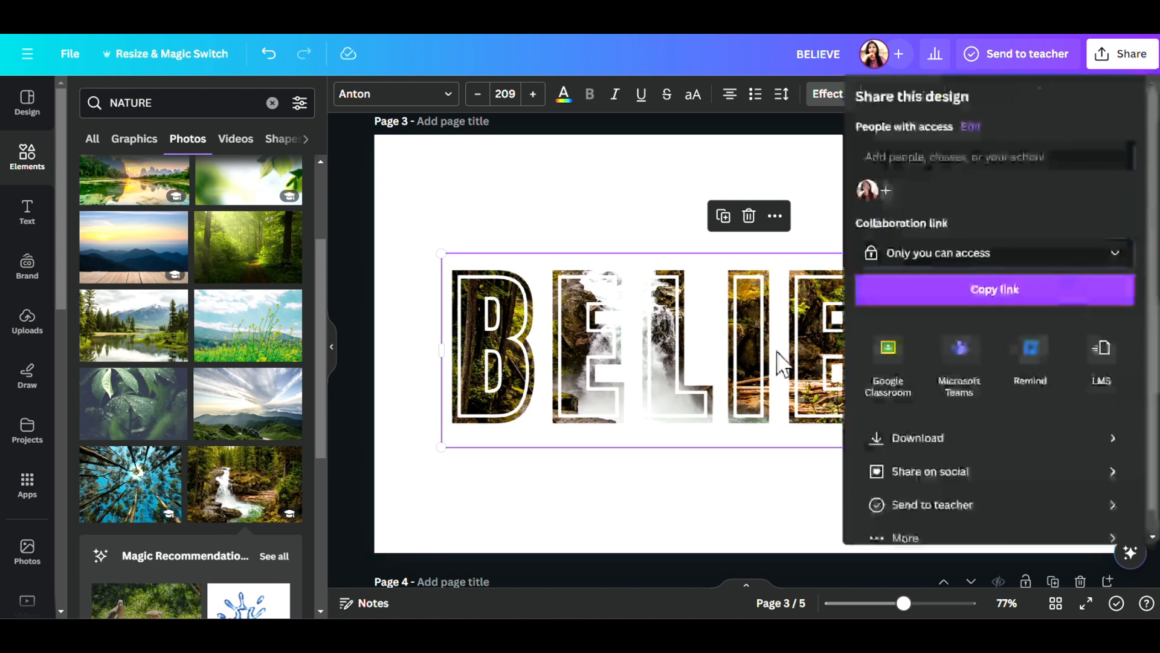
pyautogui.click(904, 440)
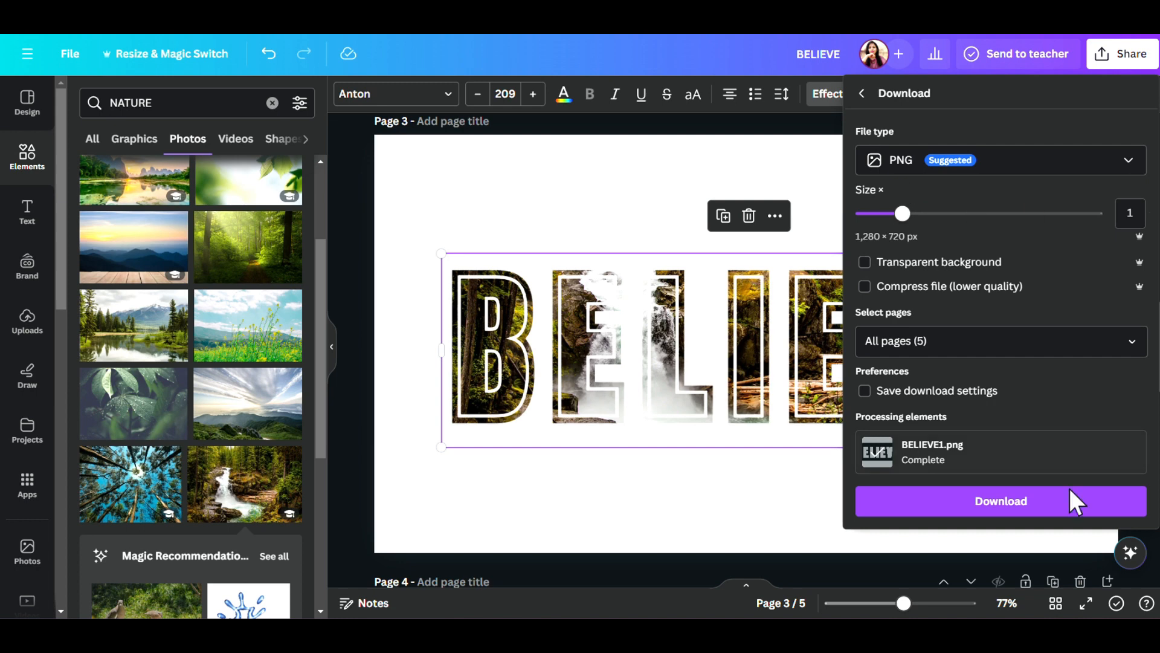
pyautogui.click(1074, 501)
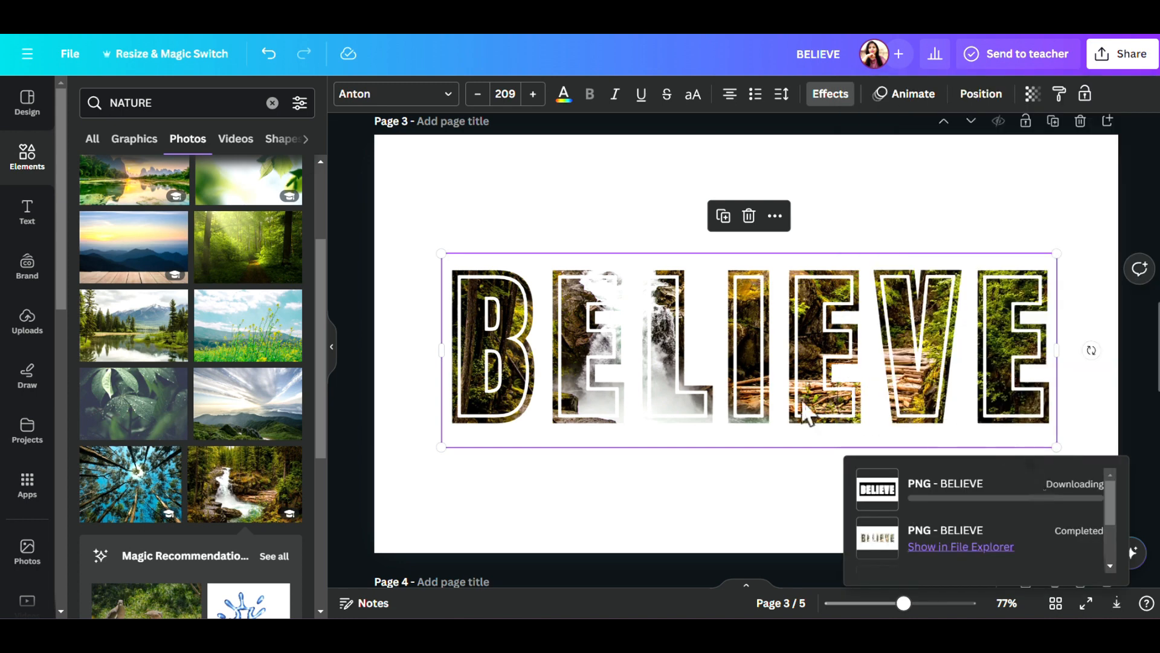
pyautogui.click(359, 382)
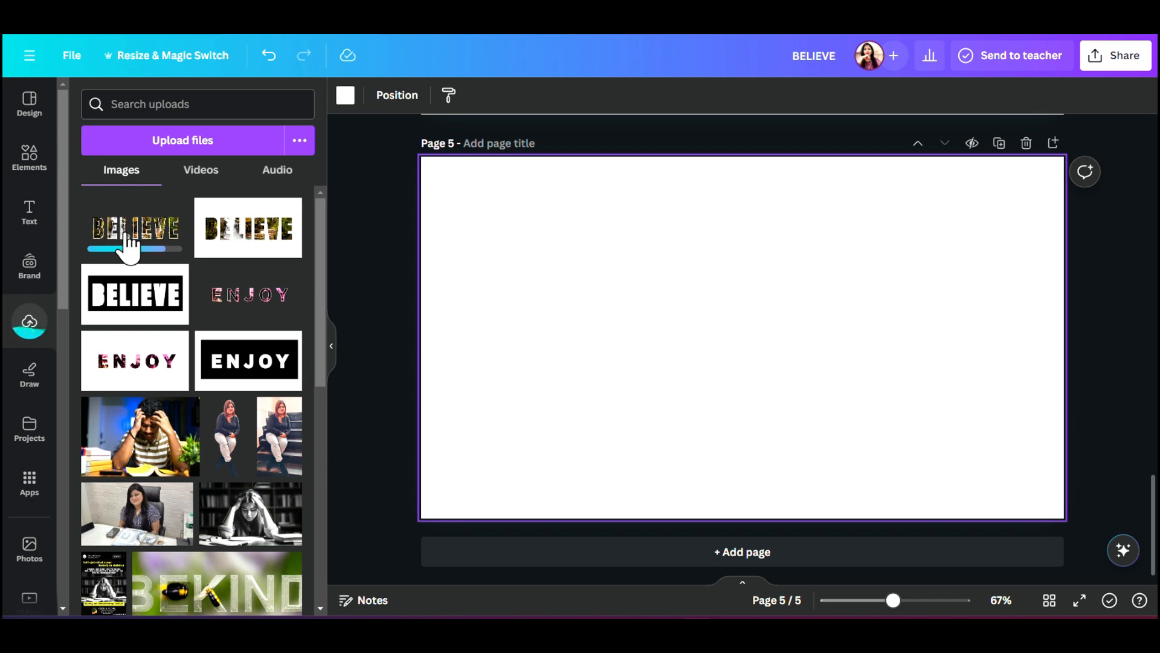
# Place the uploaded background-free BELIEVE image on page 5 and scale it to fill the whole page
pyautogui.click(129, 242)
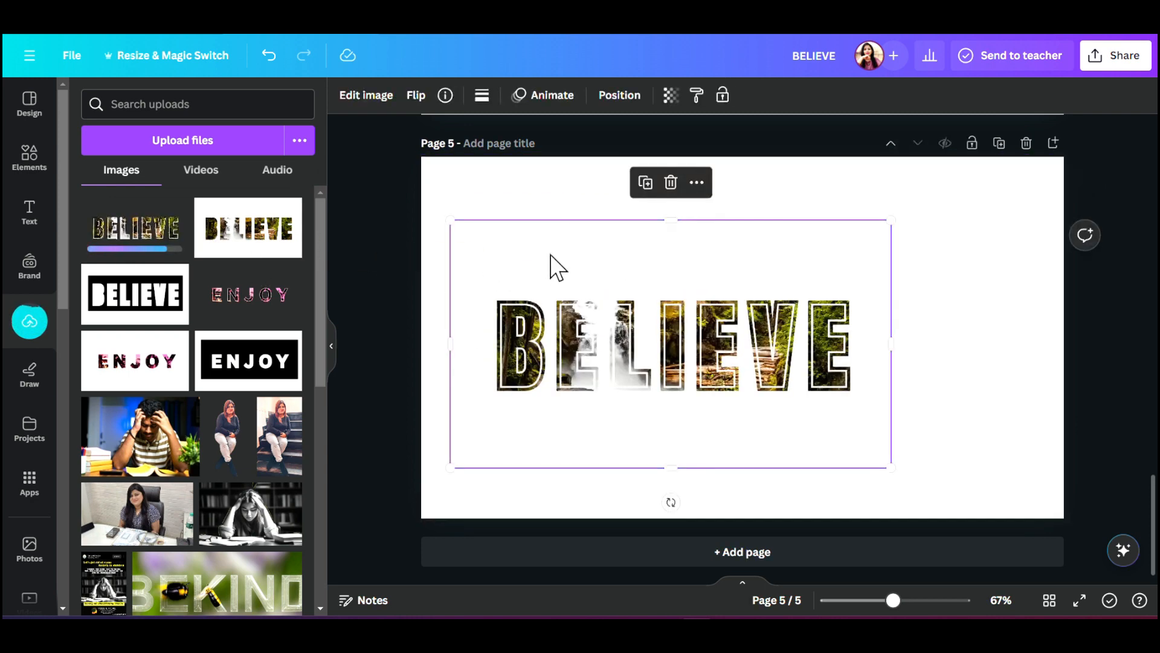
pyautogui.moveTo(550, 266); pyautogui.dragTo(524, 200)
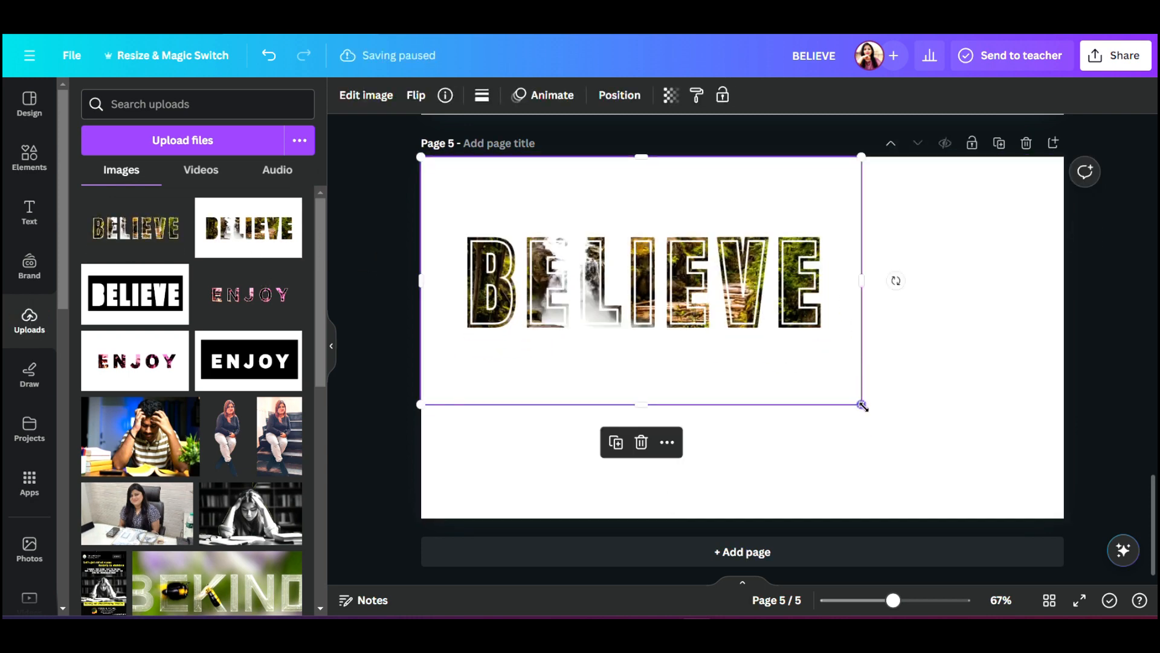
pyautogui.moveTo(862, 406); pyautogui.dragTo(1069, 484)
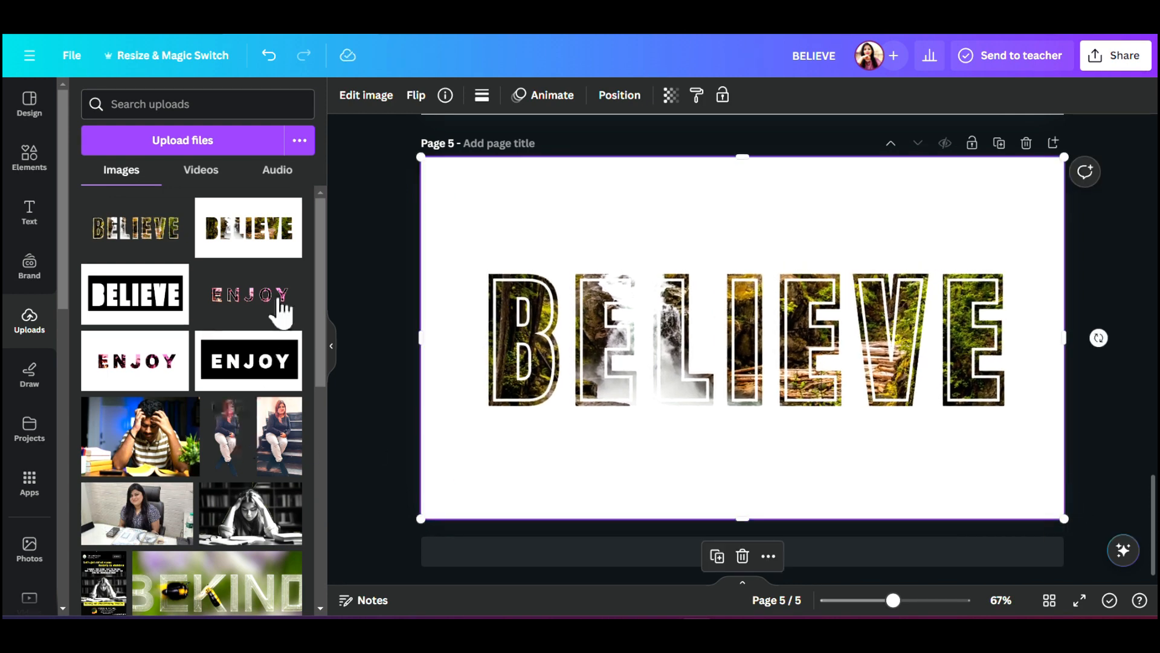
# Add a Drop shadow to the BELIEVE image on page 5 with distance 5 and intensity 91
pyautogui.click(366, 97)
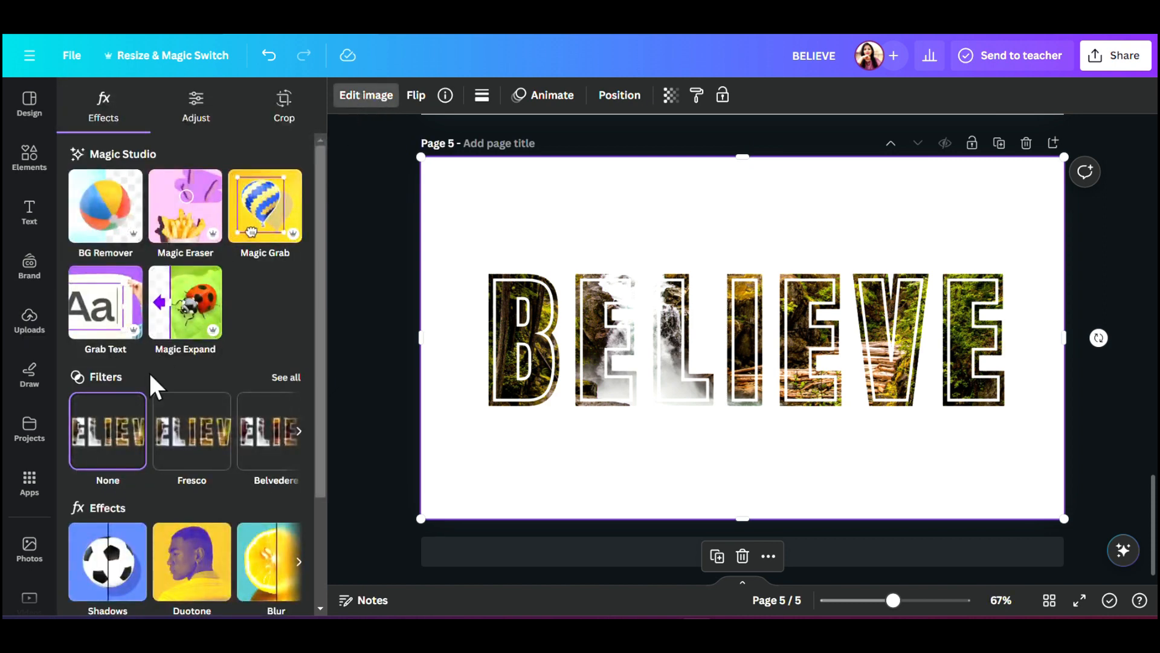
pyautogui.scroll(-3, 121, 441)
pyautogui.click(111, 433)
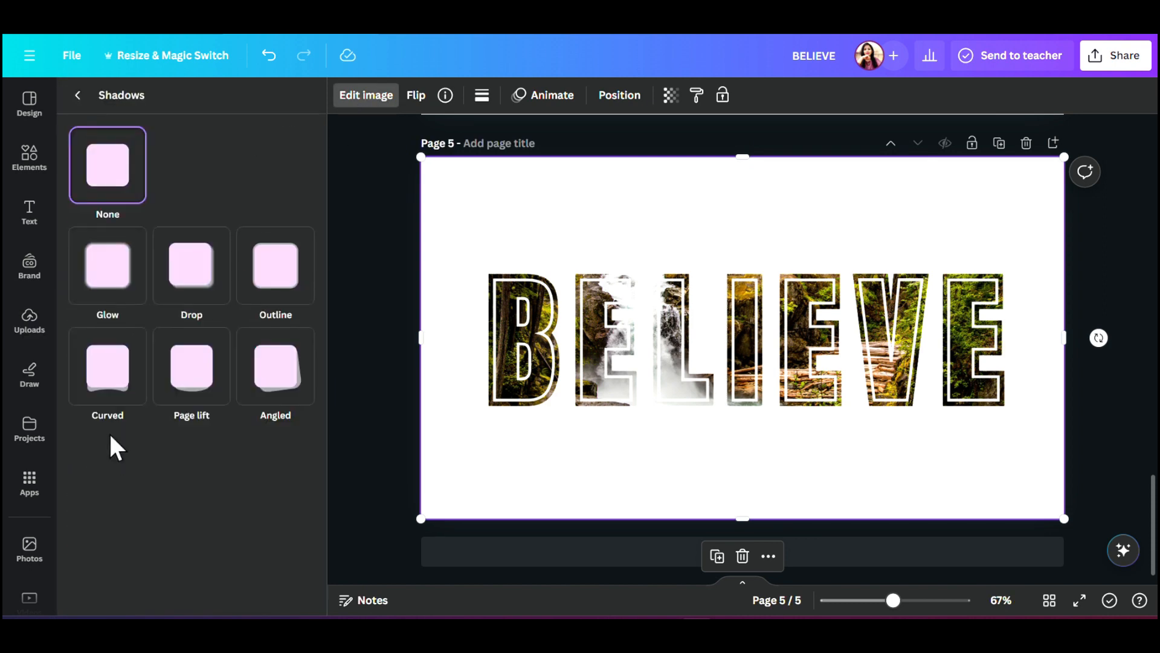
pyautogui.click(195, 290)
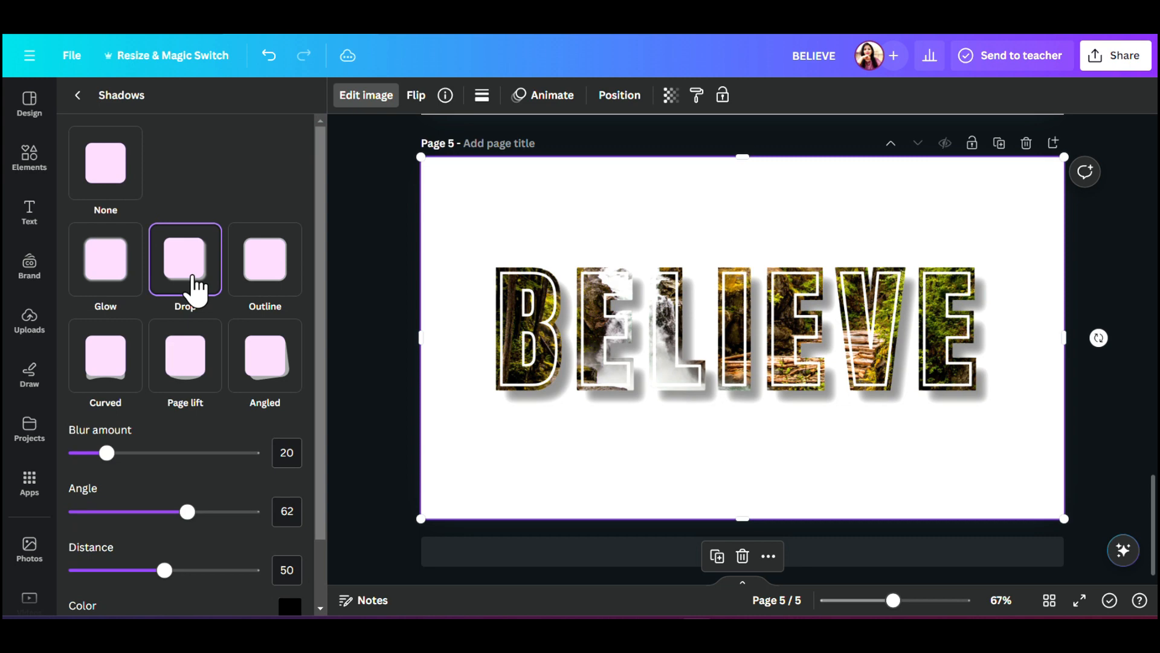
pyautogui.scroll(-2, 194, 285)
pyautogui.moveTo(162, 503); pyautogui.dragTo(79, 506)
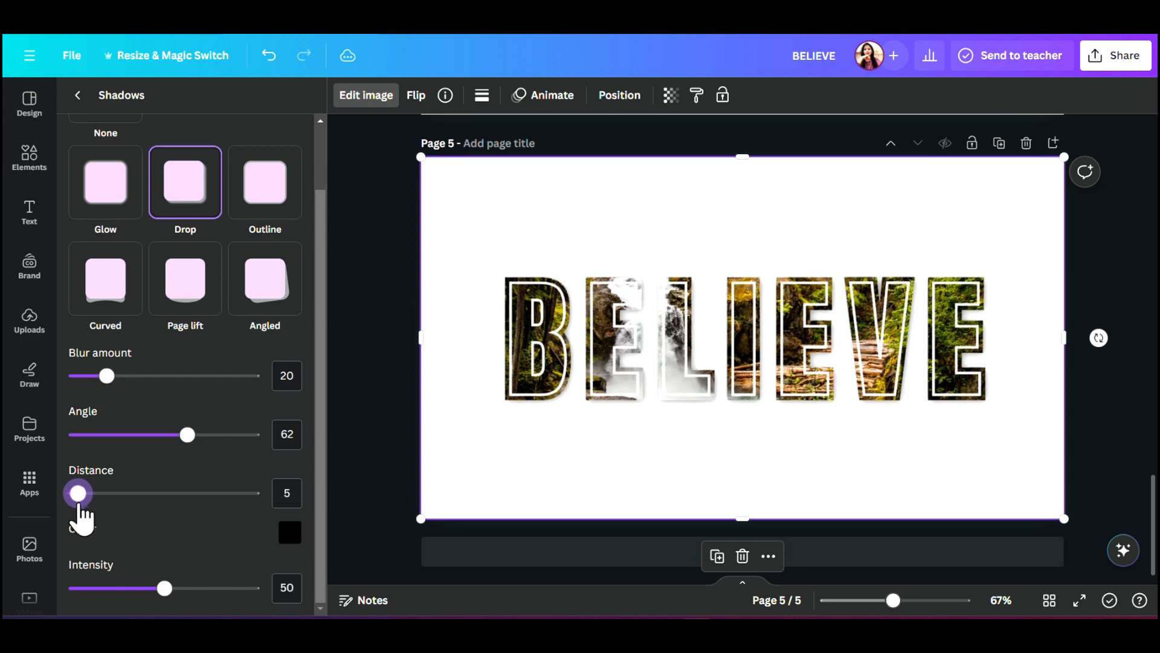
pyautogui.moveTo(165, 588); pyautogui.dragTo(244, 595)
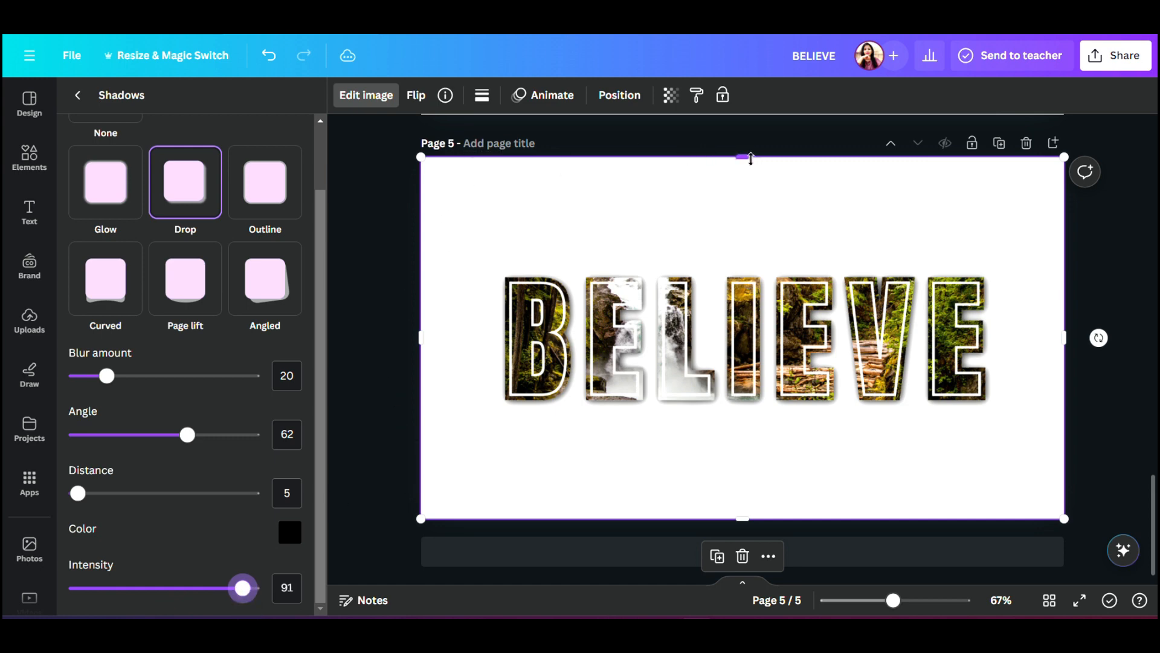
# Crop the image's upper edge slightly to reach the page 5 background, and try several gradient backgrounds, ending on yellow-to-orange
pyautogui.moveTo(744, 159); pyautogui.dragTo(744, 186)
pyautogui.click(622, 170)
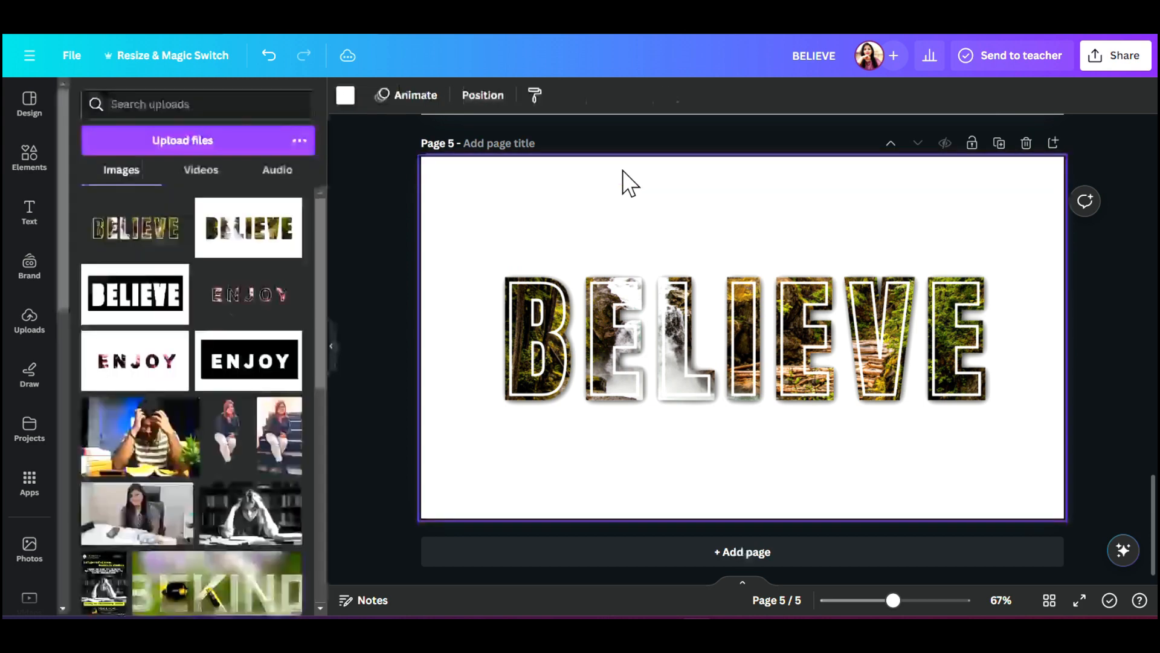
pyautogui.click(345, 95)
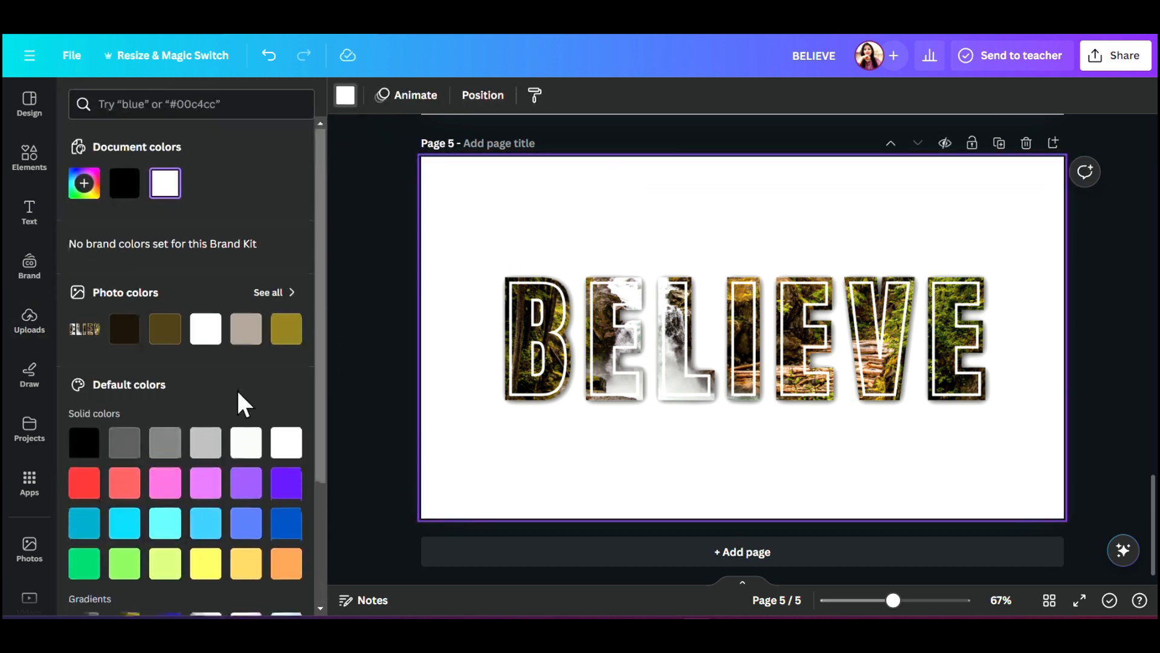
pyautogui.scroll(-3, 238, 399)
pyautogui.click(203, 462)
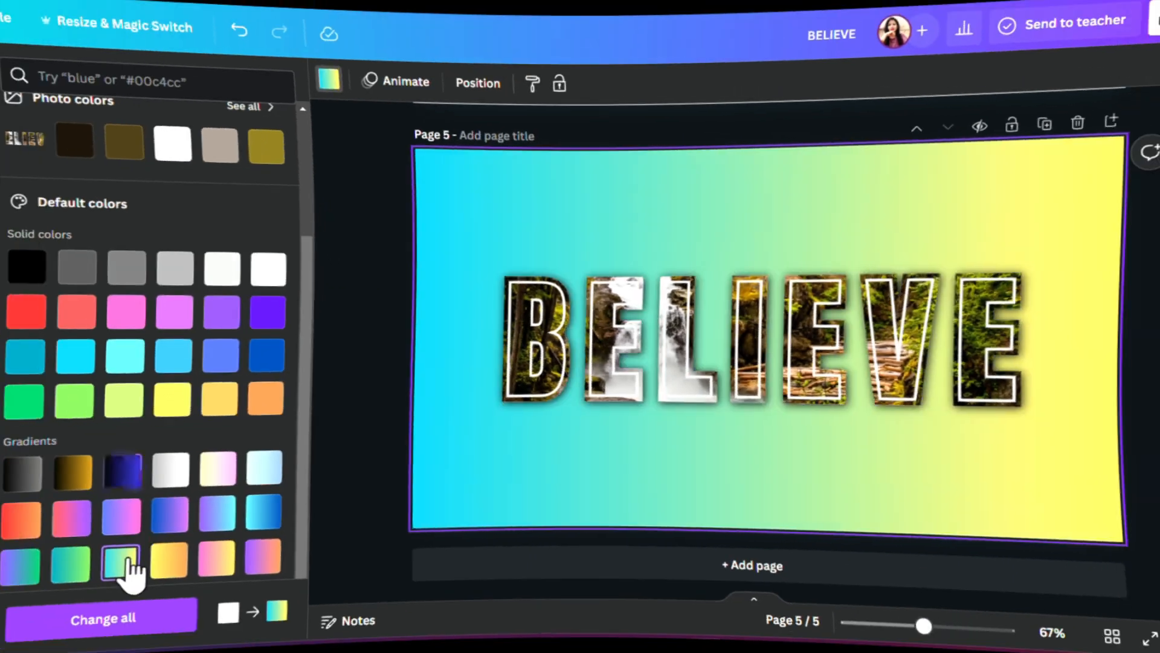
pyautogui.click(212, 535)
pyautogui.click(246, 462)
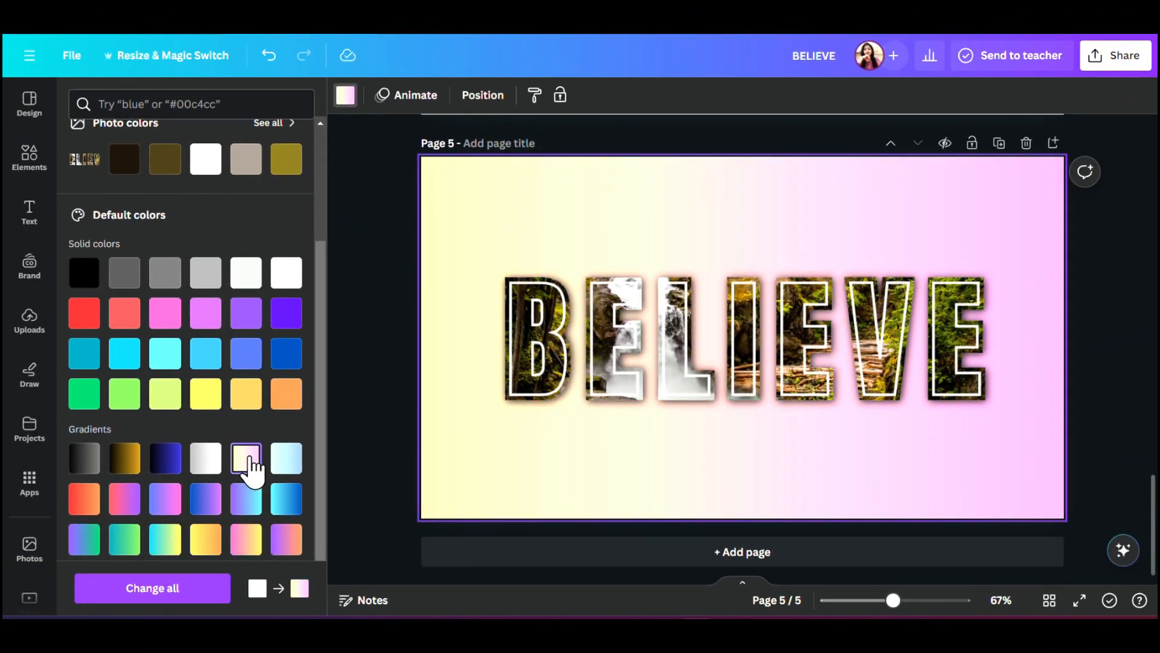
pyautogui.click(206, 462)
pyautogui.click(84, 462)
pyautogui.click(205, 462)
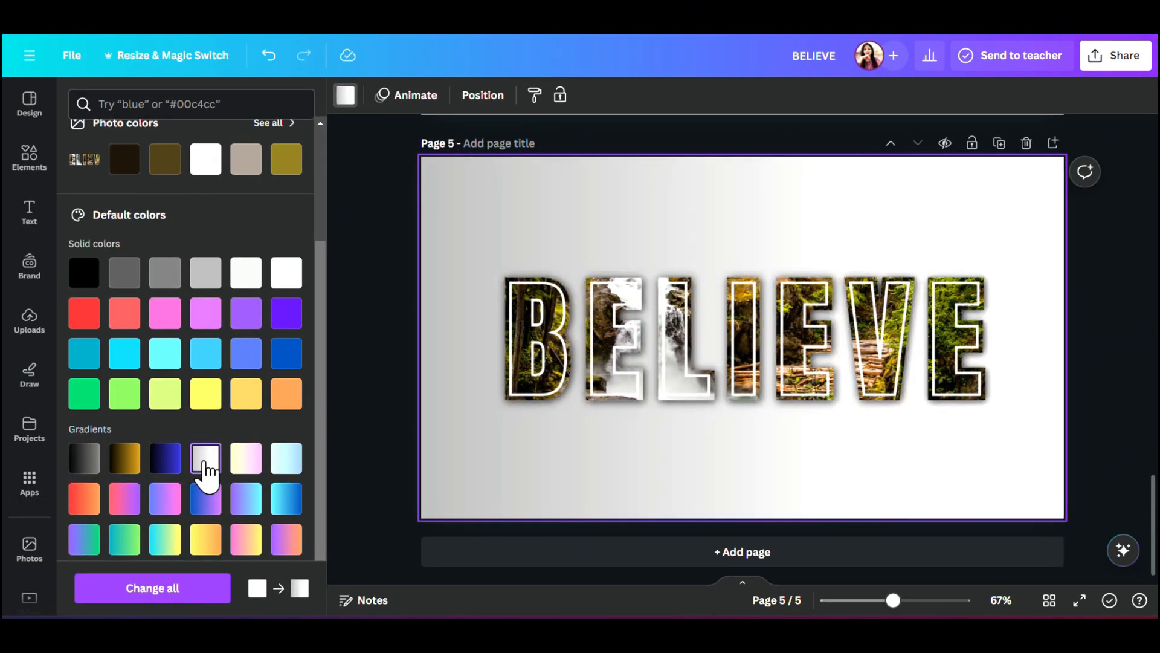
pyautogui.click(289, 502)
pyautogui.click(165, 539)
pyautogui.click(205, 540)
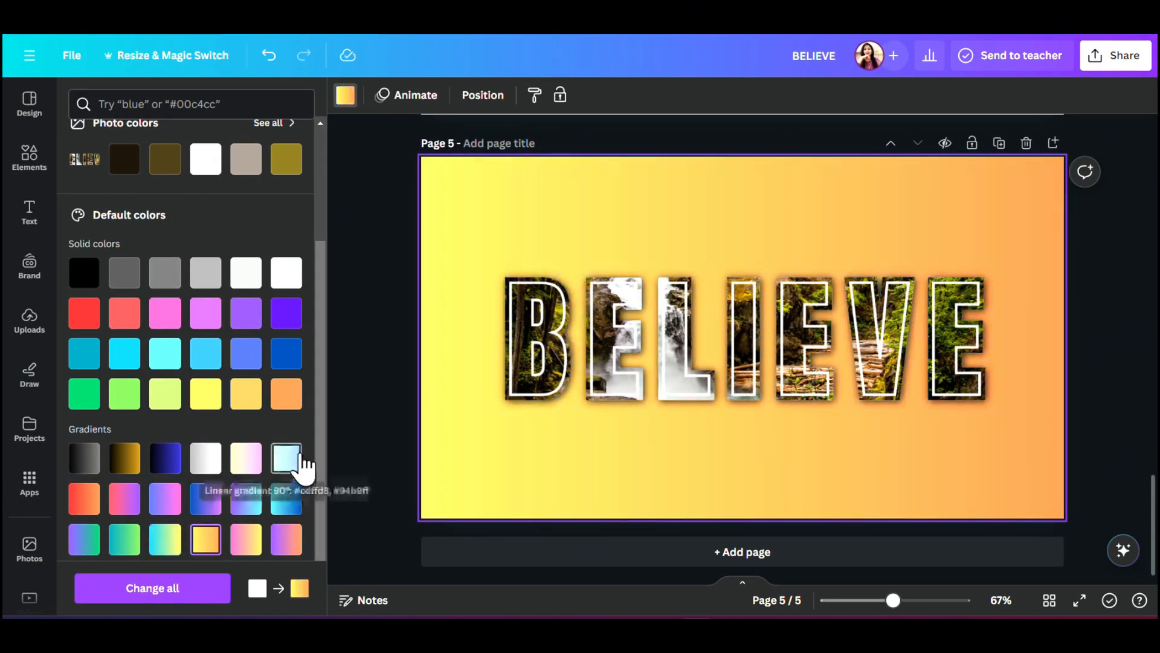